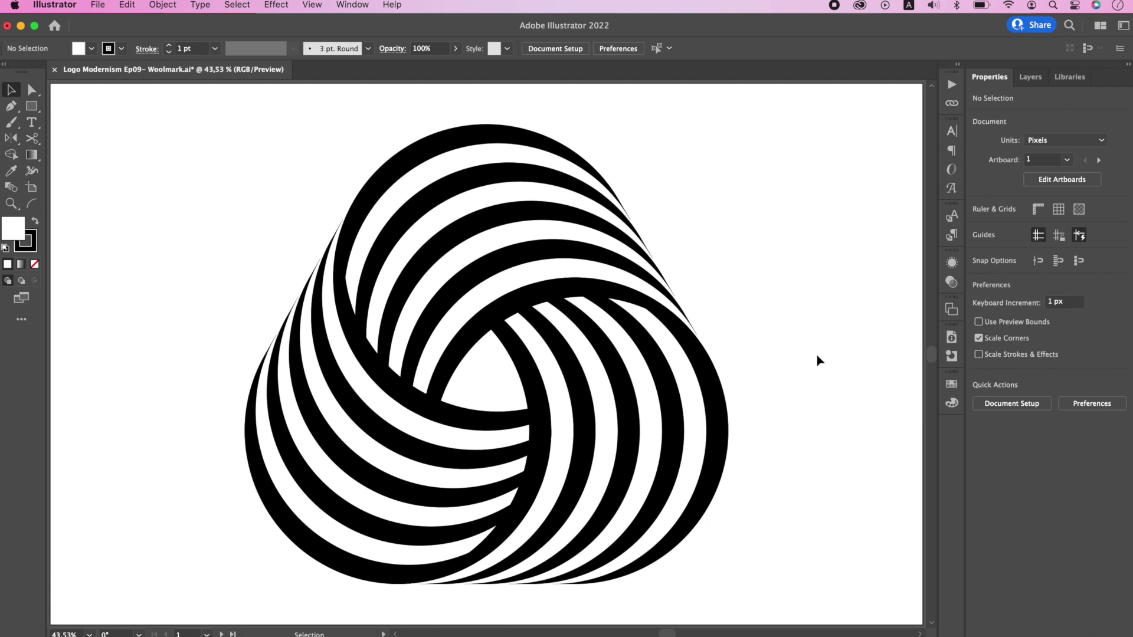
Step: View the red-circle construction on Artboard 2, then switch to the empty Artboard 3
{"action": "left_click", "coordinate": [951, 309]}
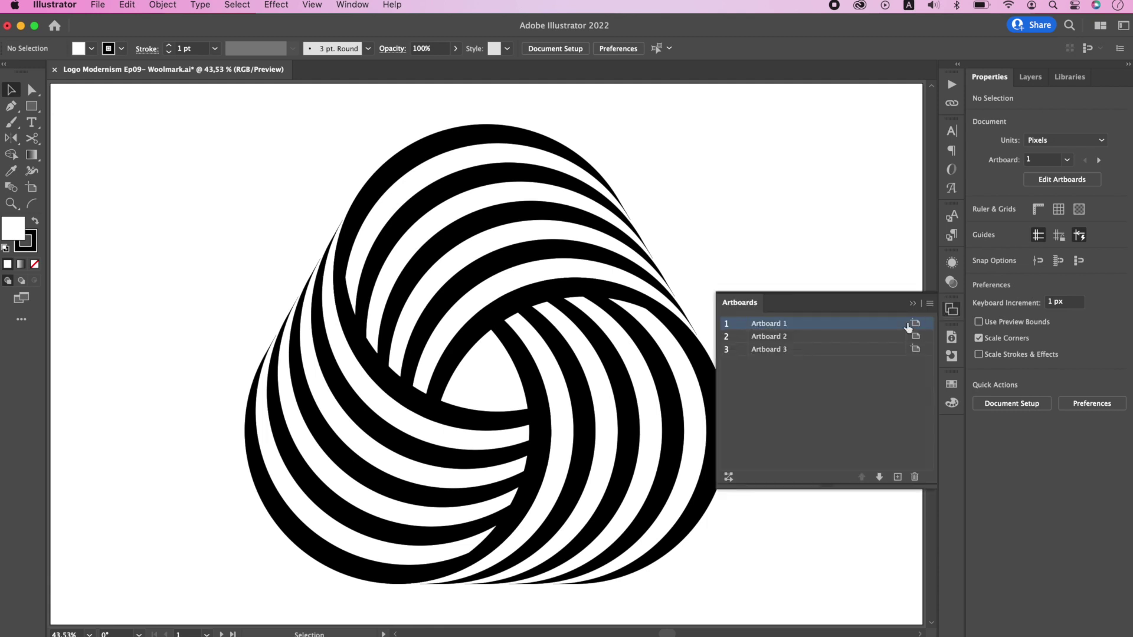
{"action": "left_click", "coordinate": [804, 338]}
{"action": "left_click", "coordinate": [952, 309]}
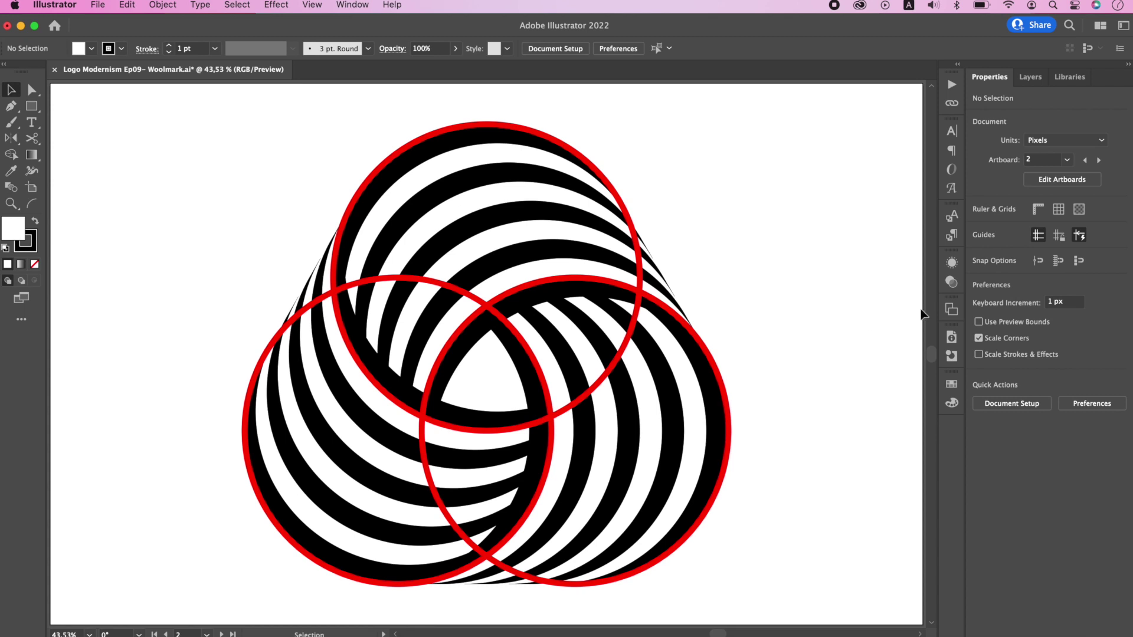
{"action": "left_click", "coordinate": [952, 308]}
{"action": "left_click", "coordinate": [838, 350]}
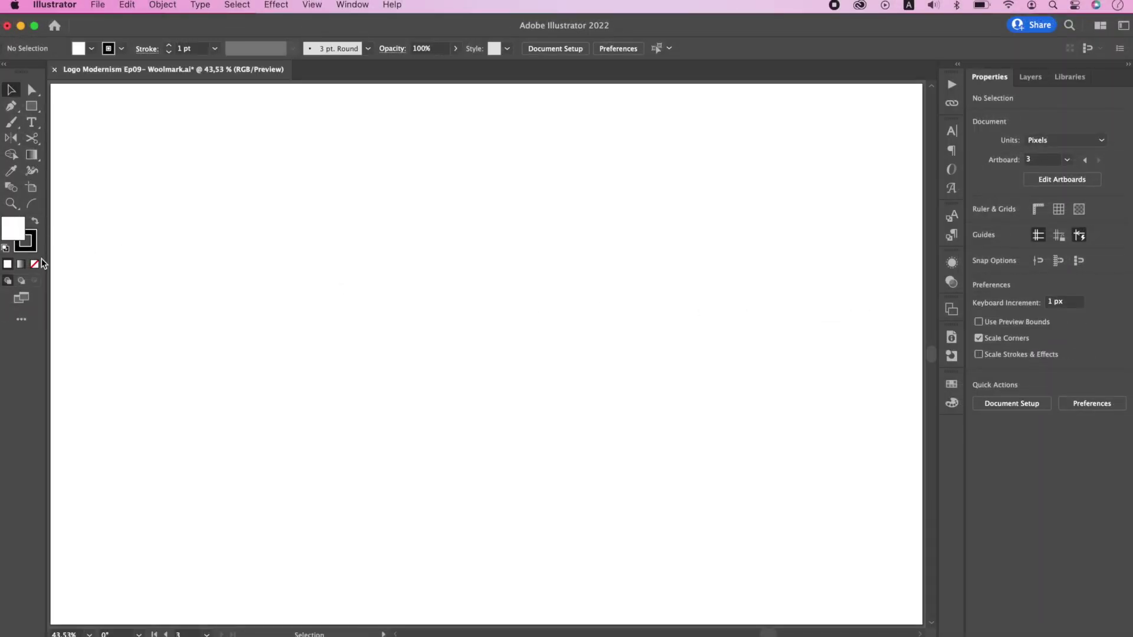
Step: With no fill, draw a black-outlined 3-sided polygon near the artboard centre
{"action": "left_click", "coordinate": [146, 49]}
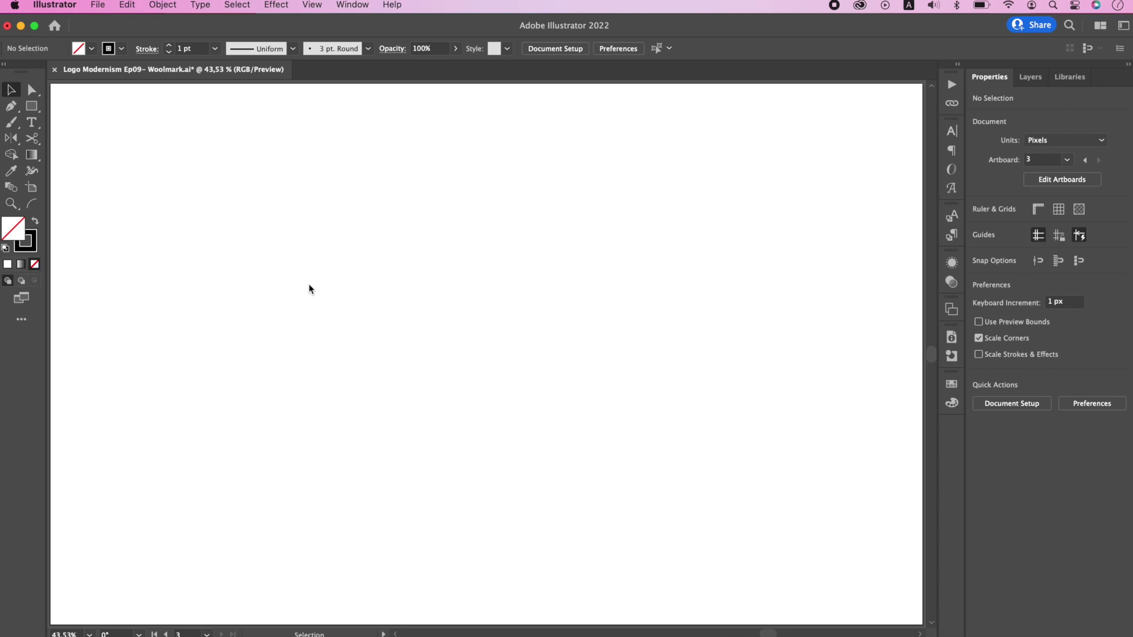
{"action": "left_click_drag", "start_coordinate": [31, 105], "coordinate": [69, 133]}
{"action": "left_click", "coordinate": [493, 354]}
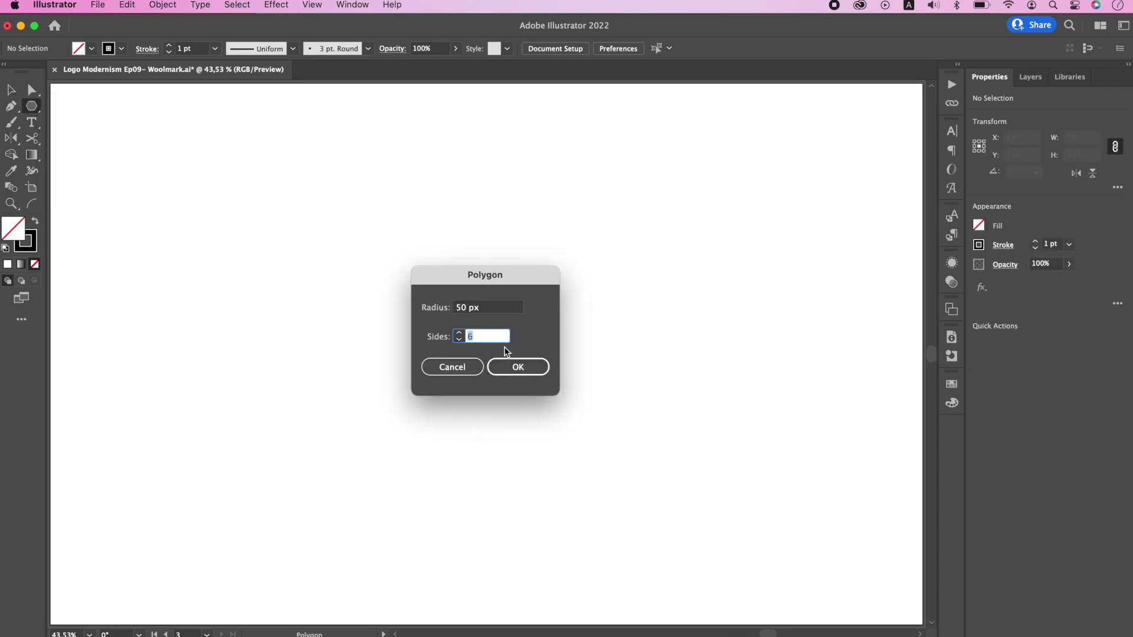
{"action": "type", "text": "3"}
{"action": "left_click", "coordinate": [513, 363]}
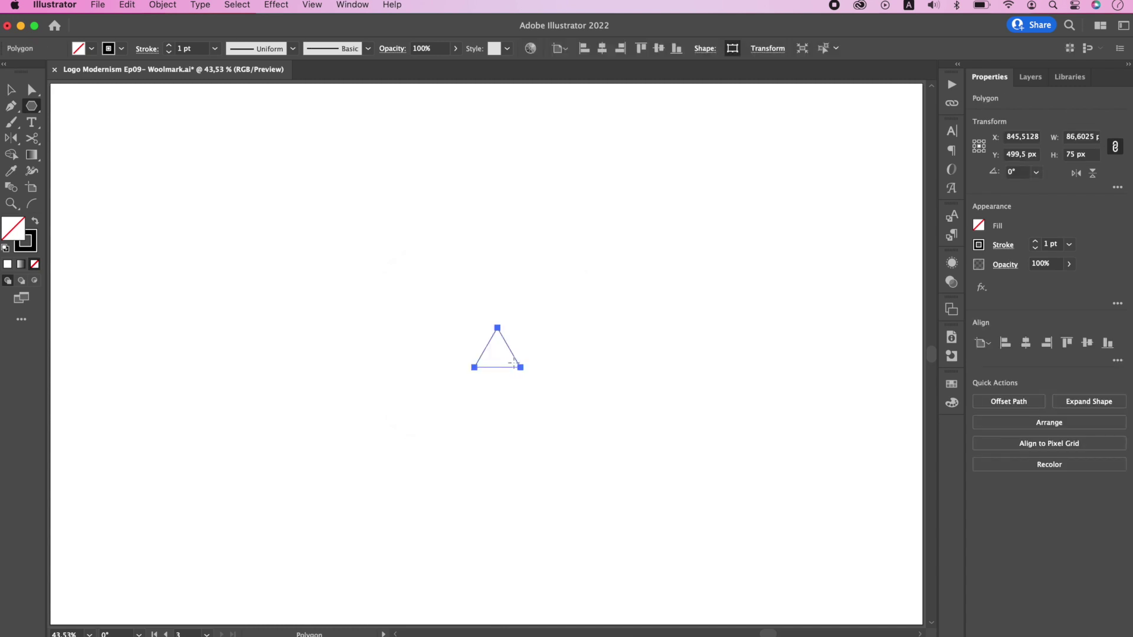
Step: Enlarge the triangle to about 223 × 193 px and deselect it
{"action": "key", "text": "v"}
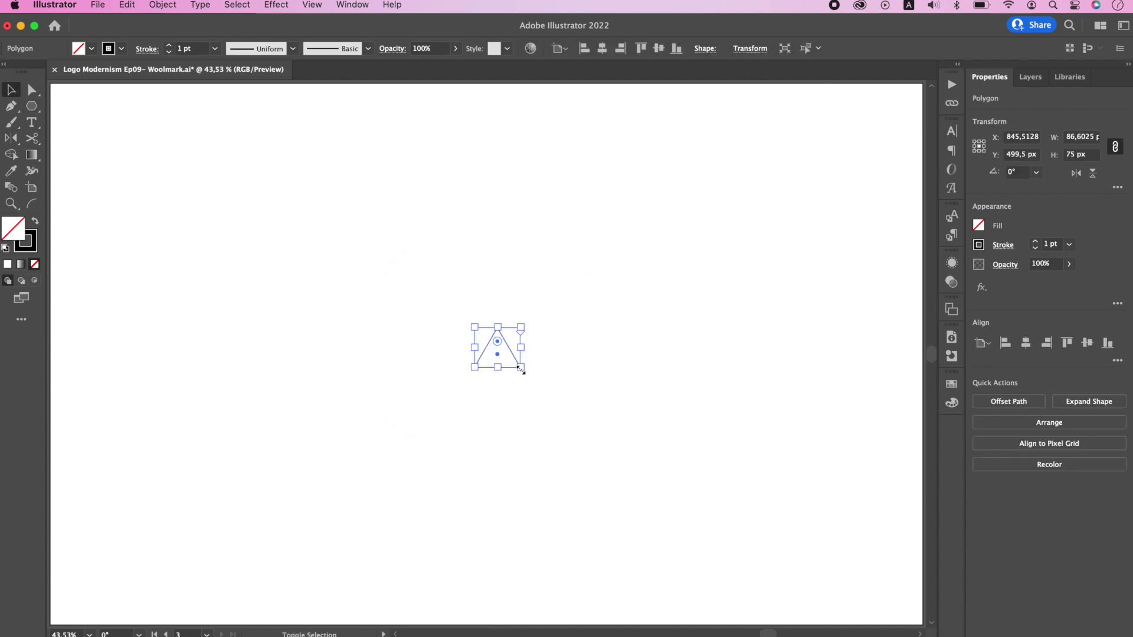
{"action": "left_click_drag", "start_coordinate": [521, 369], "coordinate": [557, 399]}
{"action": "left_click", "coordinate": [566, 434]}
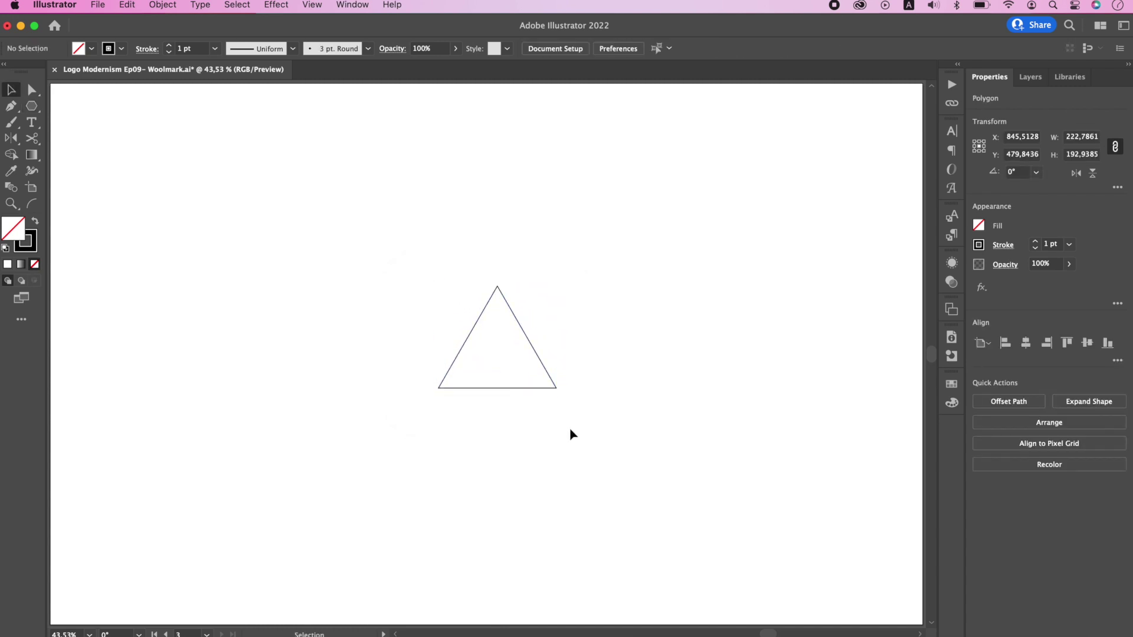
{"action": "left_click_drag", "start_coordinate": [32, 105], "coordinate": [75, 118]}
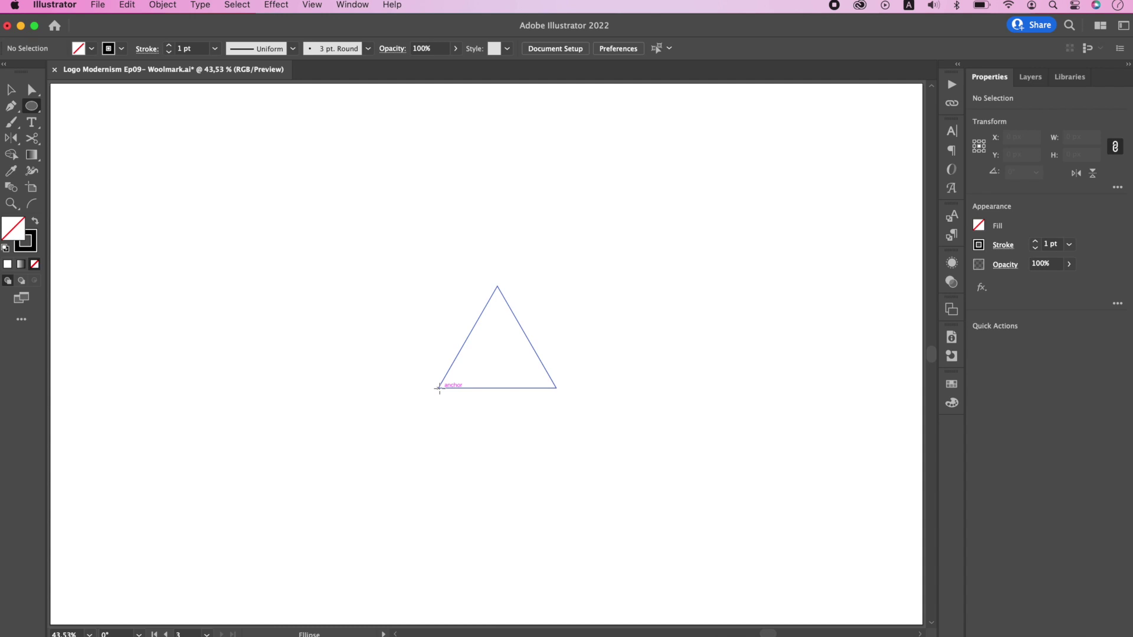
Step: Centre a 385.88 px circle on each triangle corner, then shift the construction left and down
{"action": "left_click_drag", "start_coordinate": [438, 388], "coordinate": [464, 286]}
{"action": "key", "text": "v"}
{"action": "left_click", "coordinate": [642, 397]}
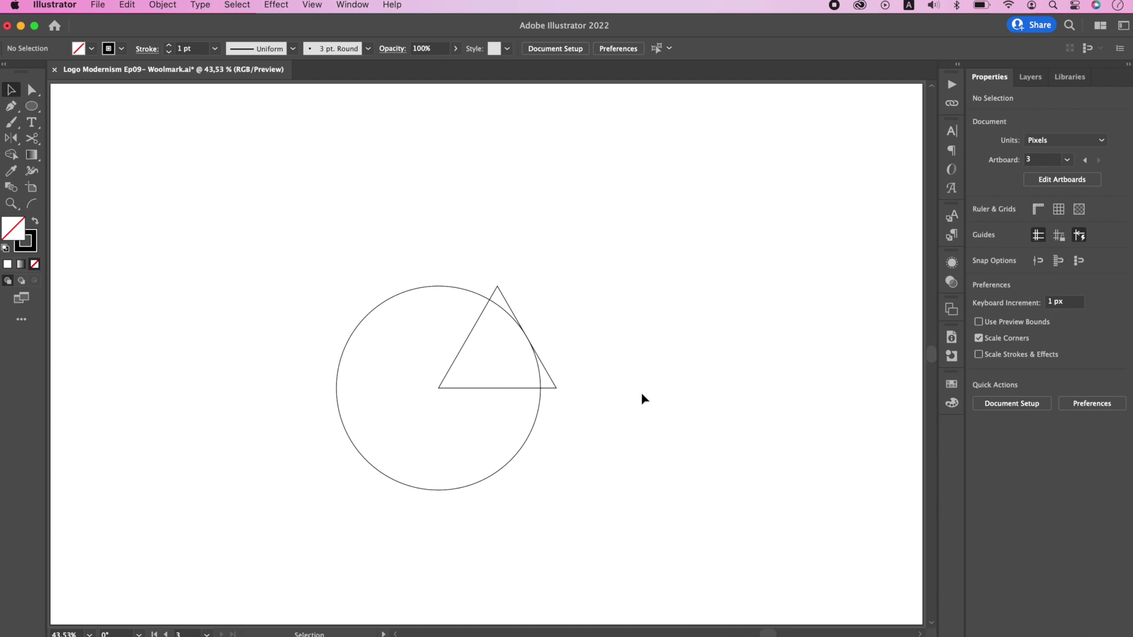
{"action": "left_click", "coordinate": [531, 429]}
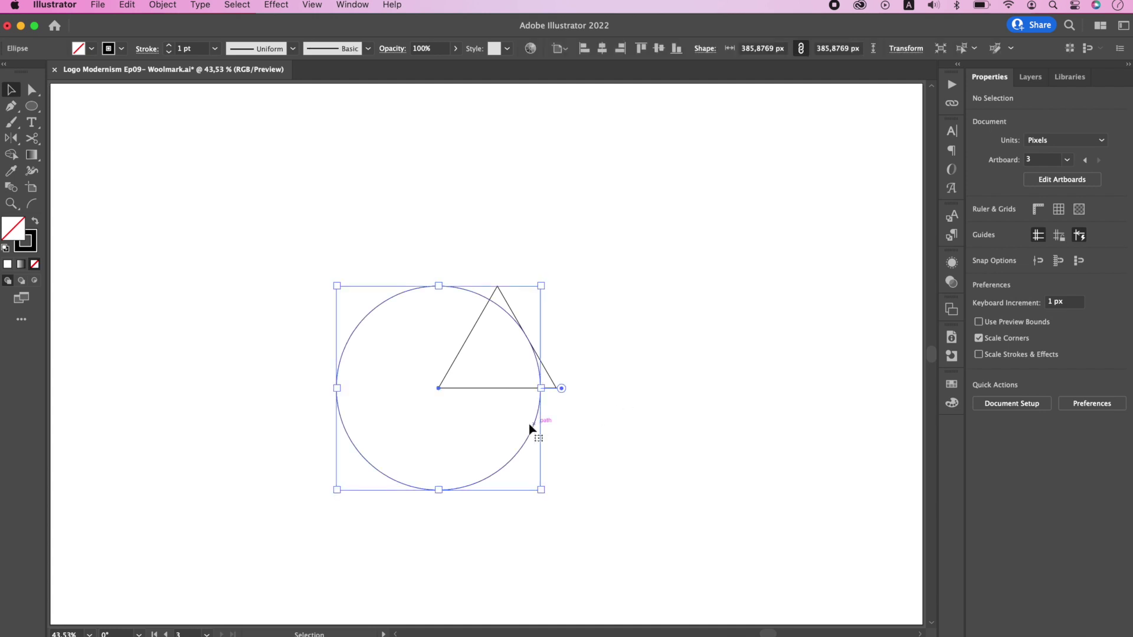
{"action": "left_click_drag", "start_coordinate": [438, 388], "coordinate": [498, 287]}
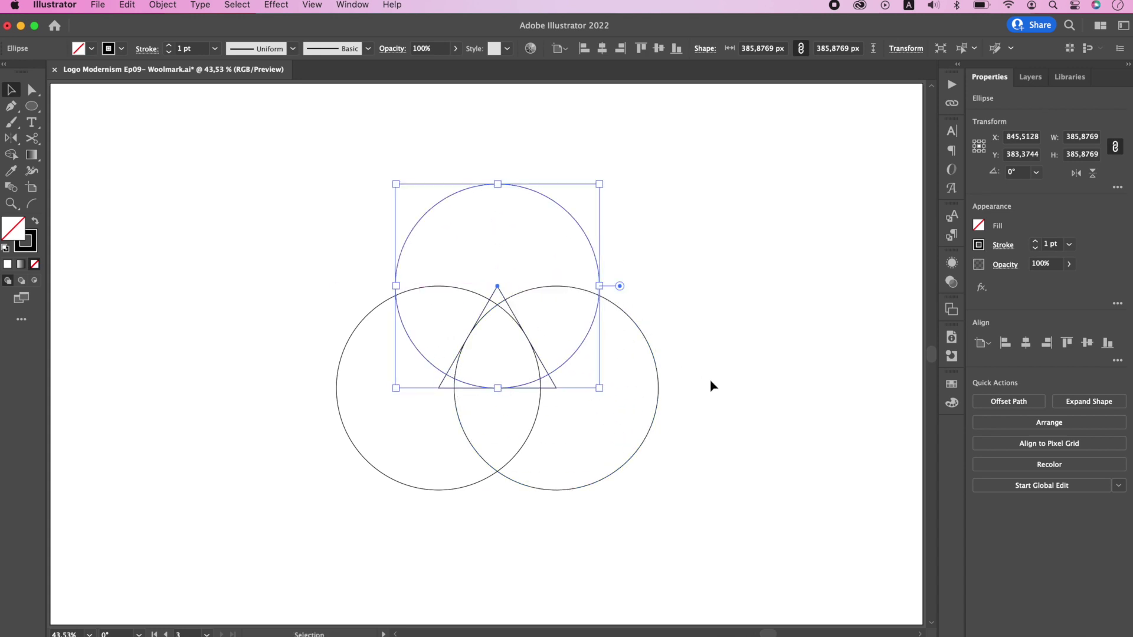
{"action": "left_click", "coordinate": [731, 431]}
{"action": "left_click_drag", "start_coordinate": [739, 461], "coordinate": [375, 294]}
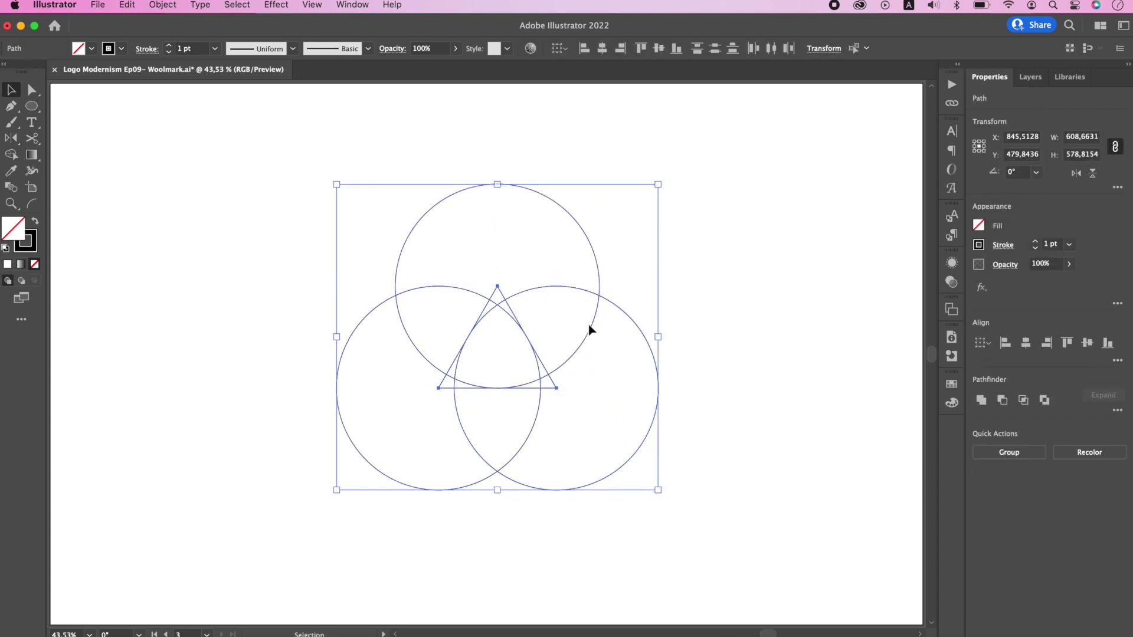
{"action": "left_click_drag", "start_coordinate": [590, 326], "coordinate": [376, 401]}
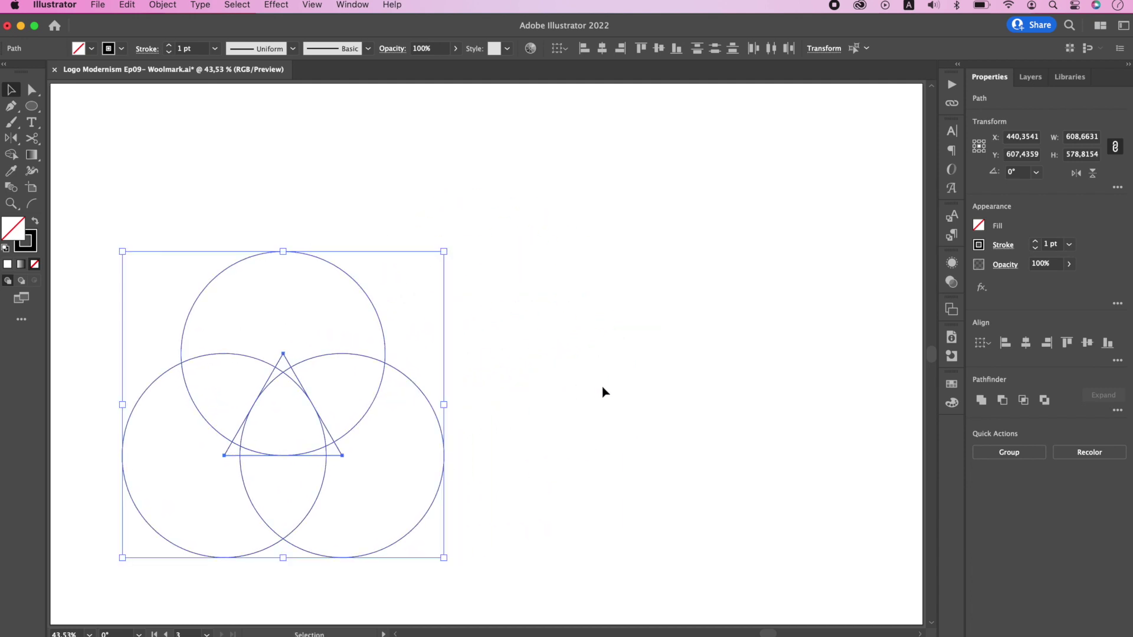
Step: Delete the triangle and duplicate the two lower circles to the right
{"action": "left_click", "coordinate": [602, 392]}
{"action": "left_click", "coordinate": [331, 435]}
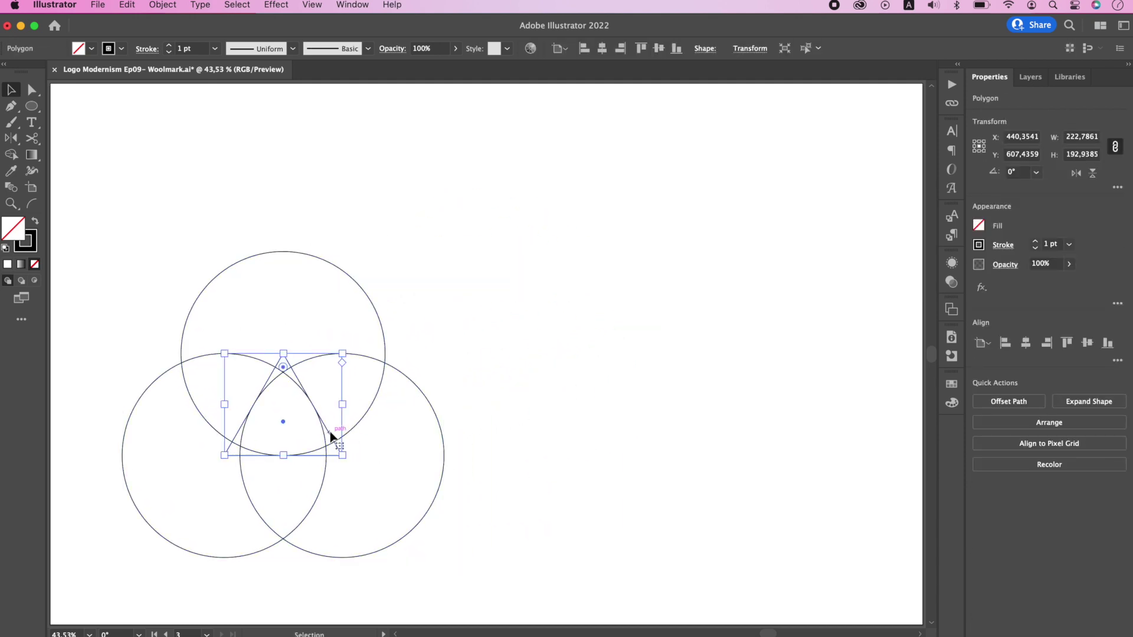
{"action": "key", "text": "Delete"}
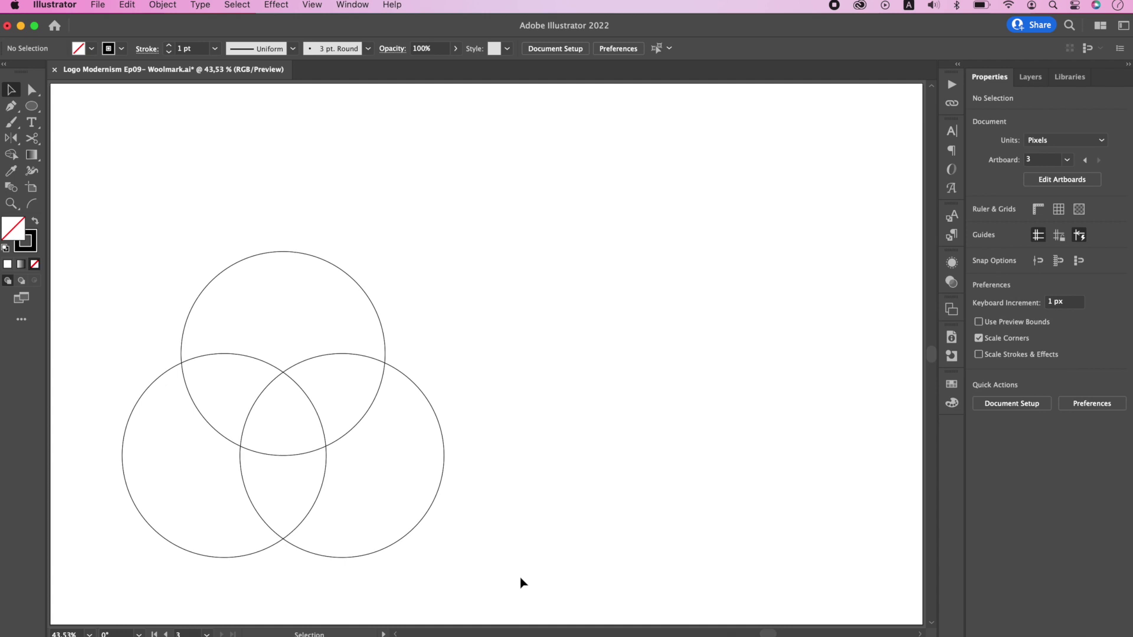
{"action": "left_click_drag", "start_coordinate": [520, 583], "coordinate": [275, 519]}
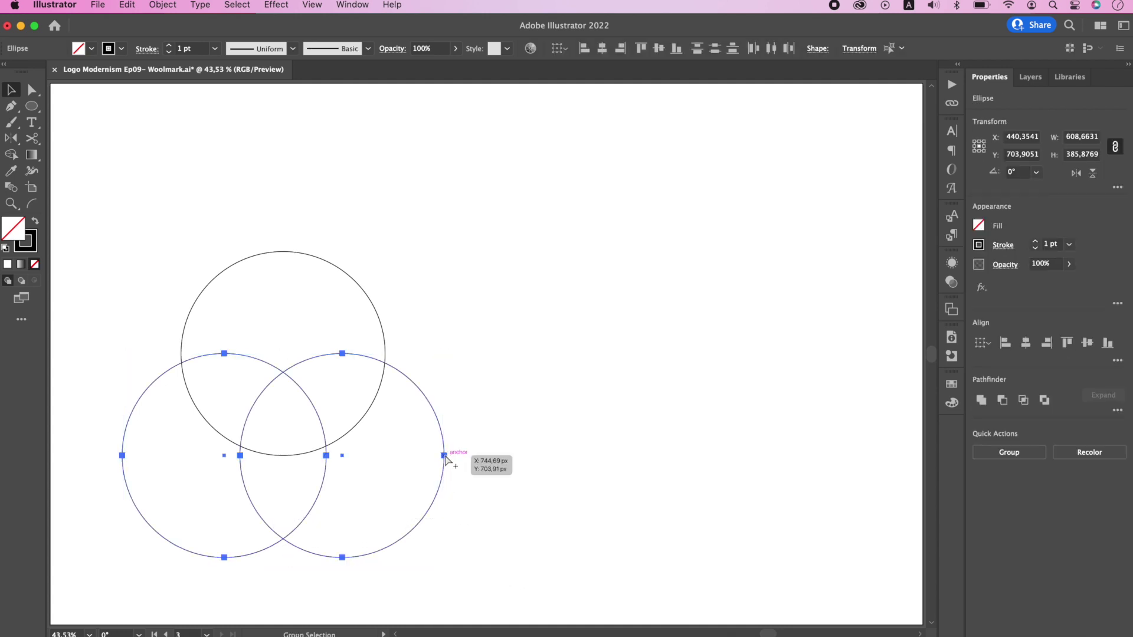
{"action": "left_click_drag", "start_coordinate": [446, 459], "coordinate": [834, 475]}
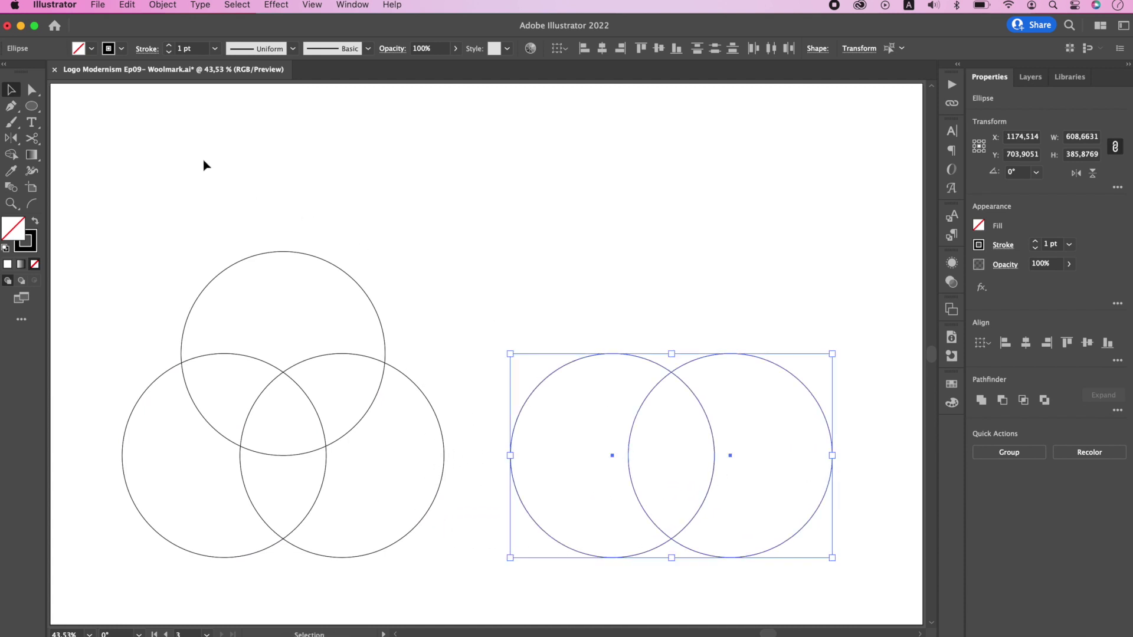
Step: Cut both copied circles at their top and bottom points with the Scissors tool
{"action": "left_click", "coordinate": [32, 138]}
{"action": "left_click", "coordinate": [613, 354]}
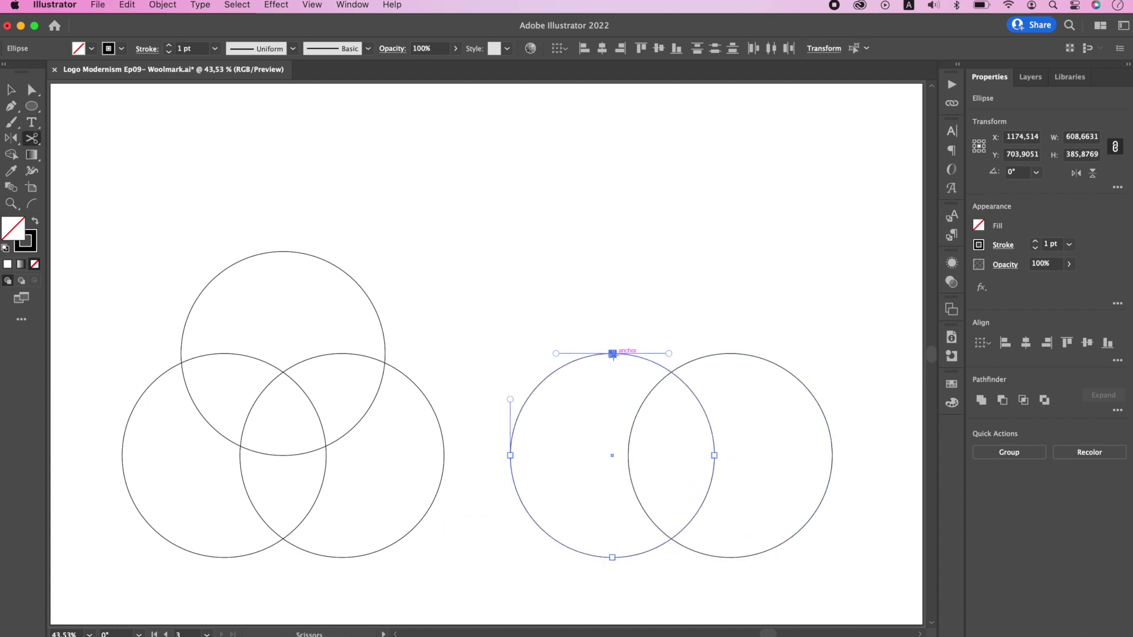
{"action": "left_click", "coordinate": [613, 558]}
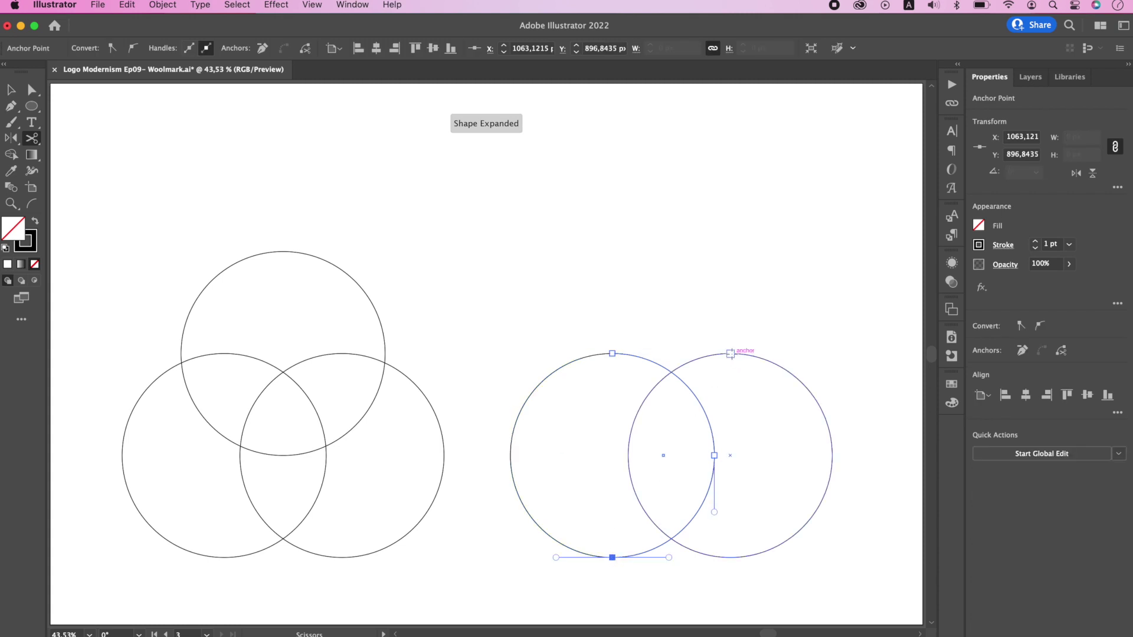
{"action": "left_click", "coordinate": [730, 354]}
{"action": "left_click", "coordinate": [730, 558]}
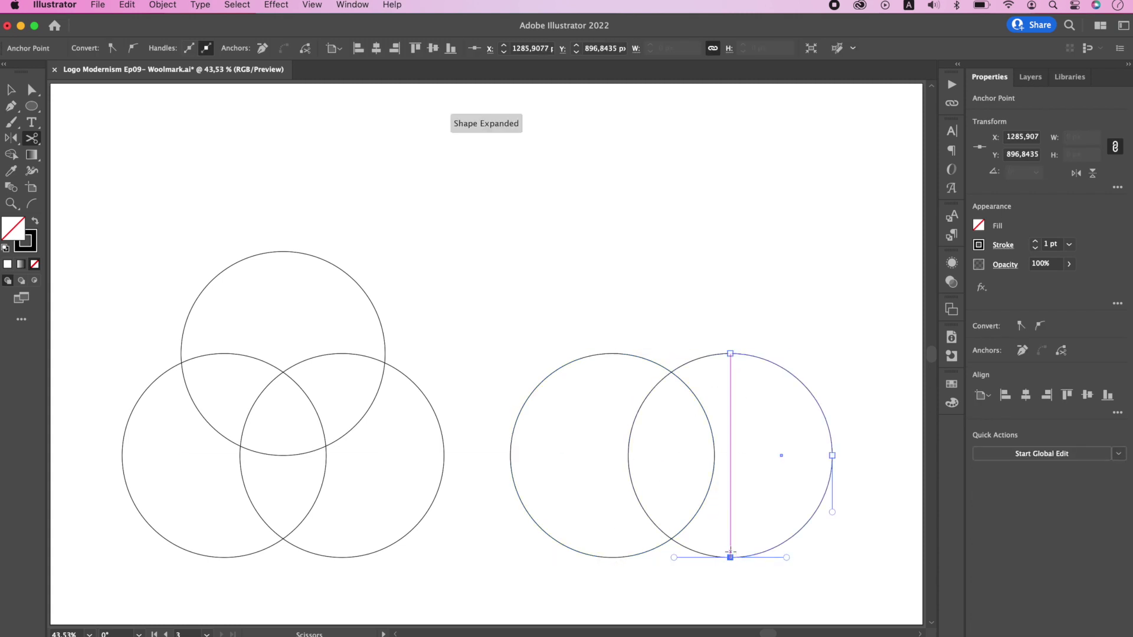
Step: Delete the left arcs of both copies, leaving two right-facing half-circles
{"action": "key", "text": "v"}
{"action": "left_click", "coordinate": [754, 460]}
{"action": "left_click", "coordinate": [697, 363]}
{"action": "key", "text": "Delete"}
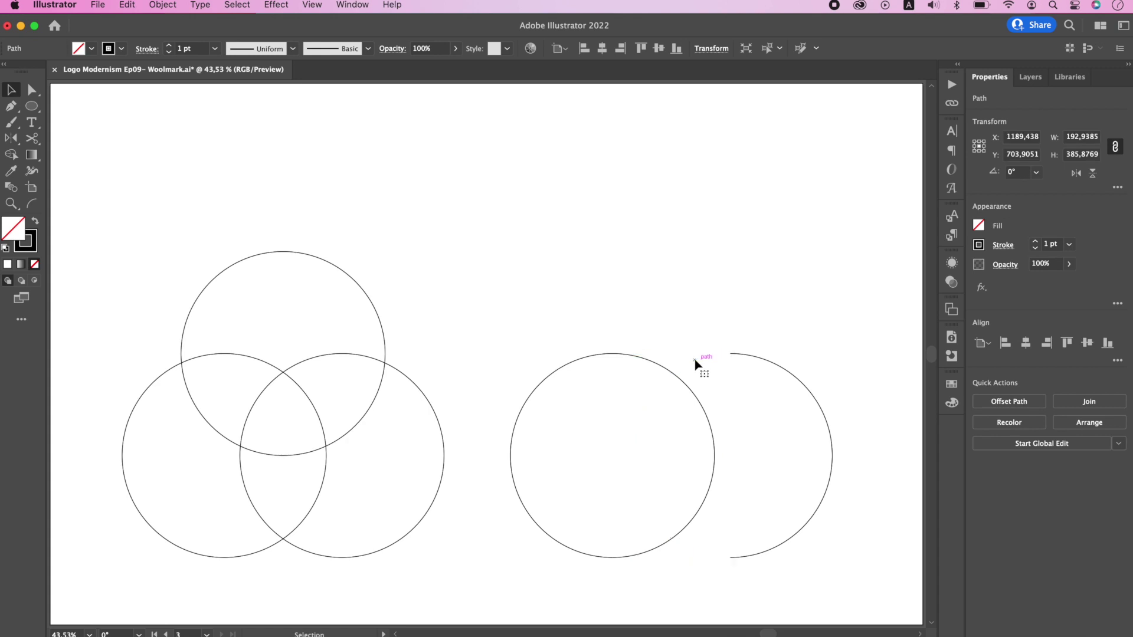
{"action": "left_click", "coordinate": [580, 365]}
{"action": "key", "text": "Delete"}
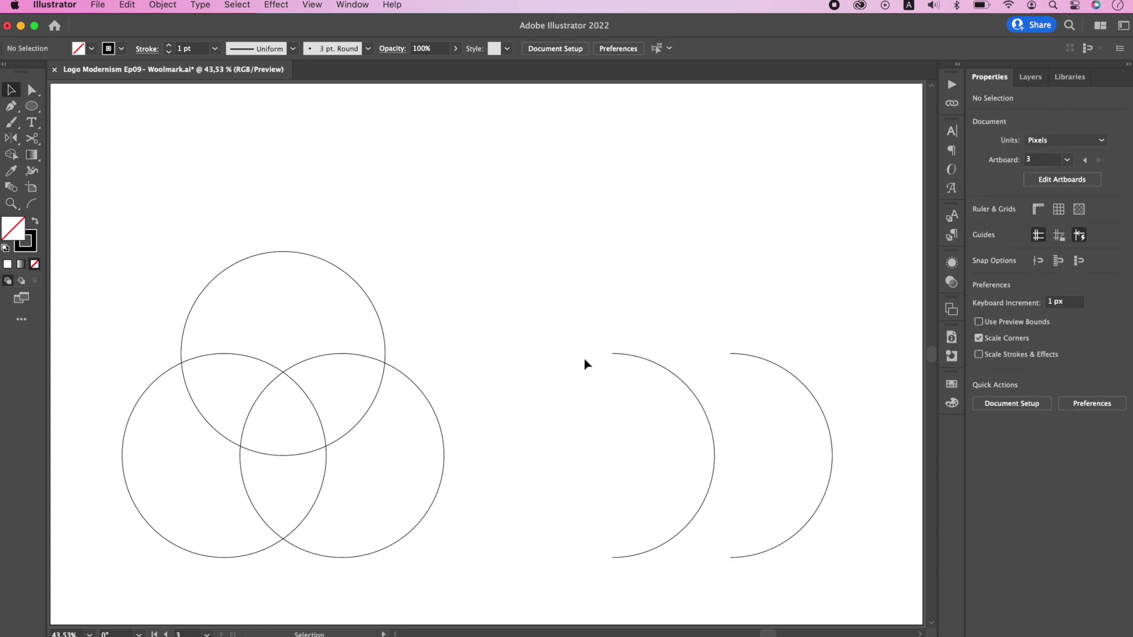
{"action": "left_click_drag", "start_coordinate": [580, 346], "coordinate": [862, 575]}
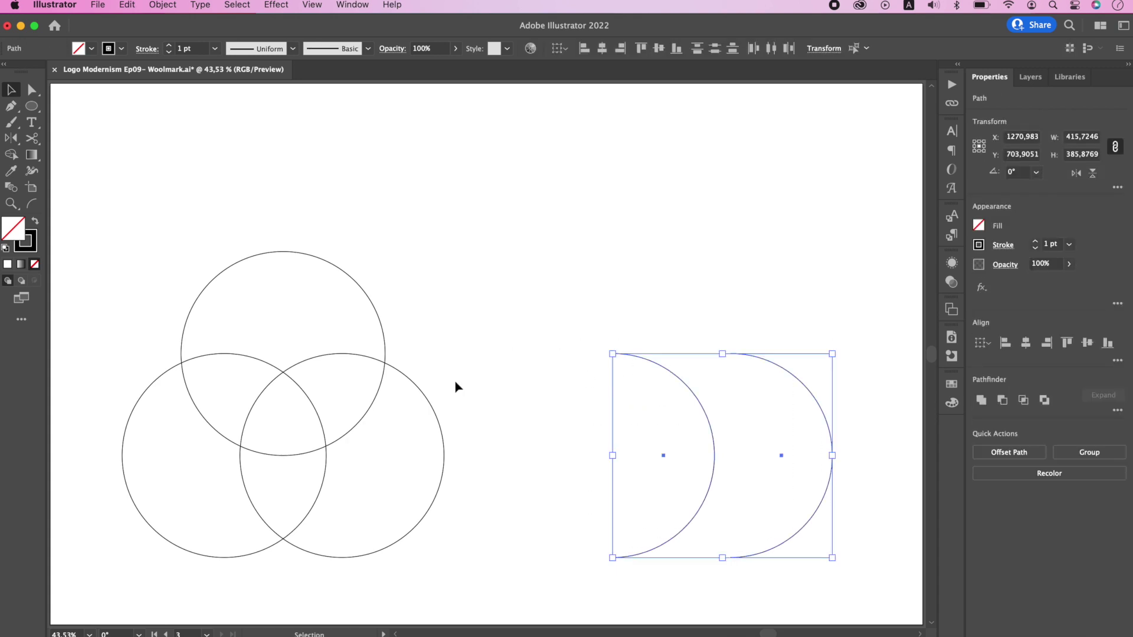
Step: Blend the two half-circle arcs using Specified Steps set to 7
{"action": "left_click", "coordinate": [12, 186]}
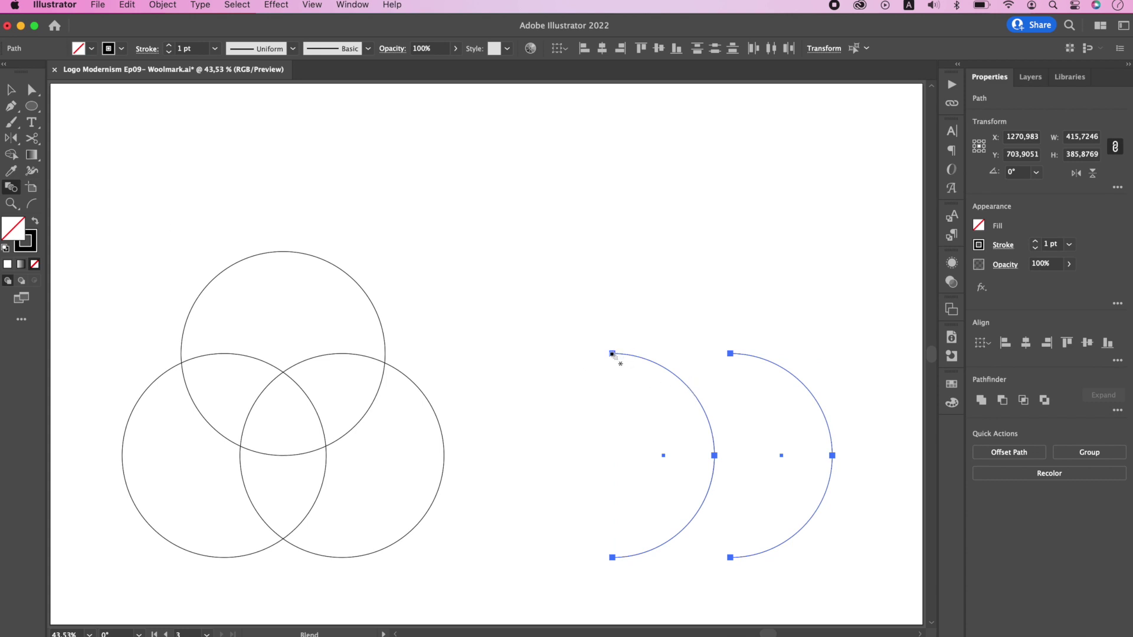
{"action": "left_click", "coordinate": [612, 353]}
{"action": "left_click", "coordinate": [730, 354]}
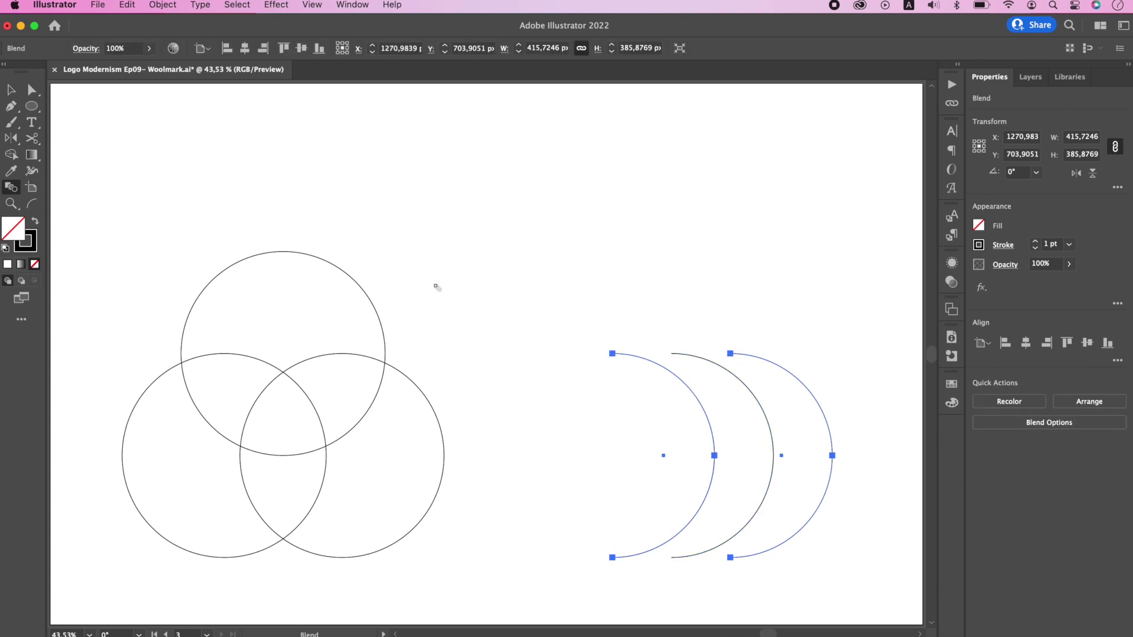
{"action": "double_click", "coordinate": [12, 186]}
{"action": "left_click", "coordinate": [447, 306]}
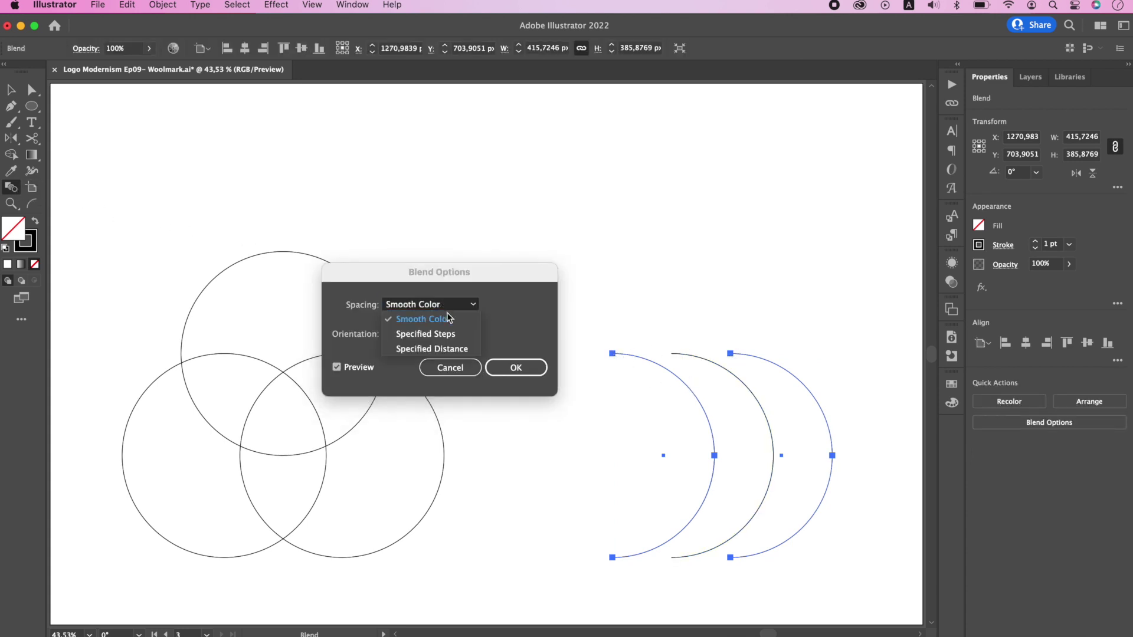
{"action": "left_click", "coordinate": [426, 334]}
{"action": "type", "text": "7"}
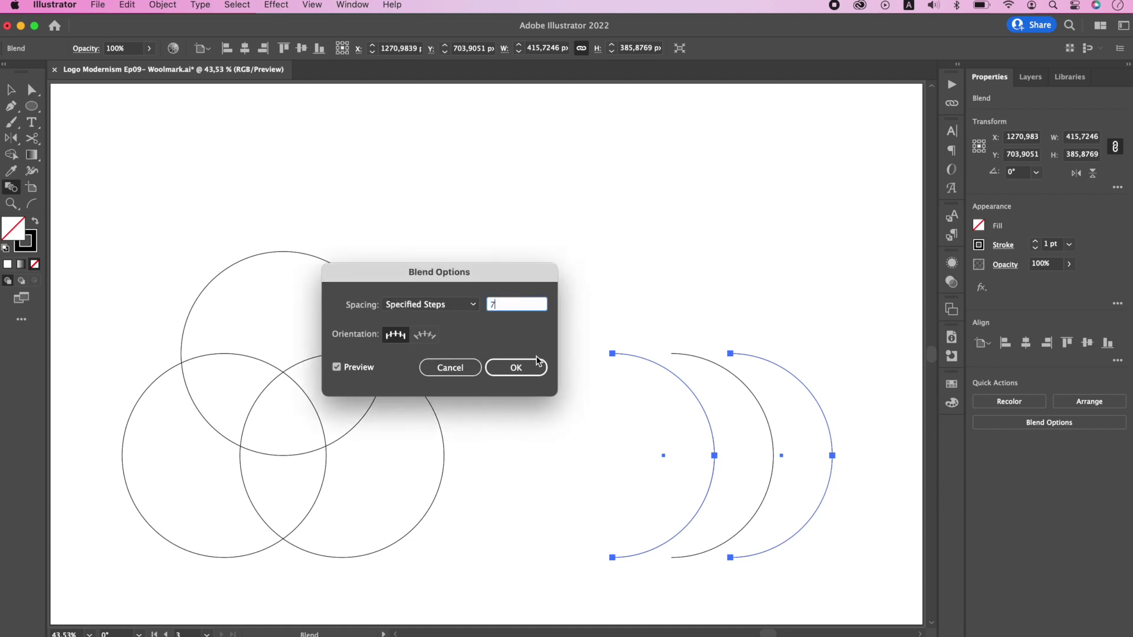
{"action": "left_click", "coordinate": [537, 364]}
Step: Expand the blend via Object > Expand into a group of nine arcs
{"action": "key", "text": "v"}
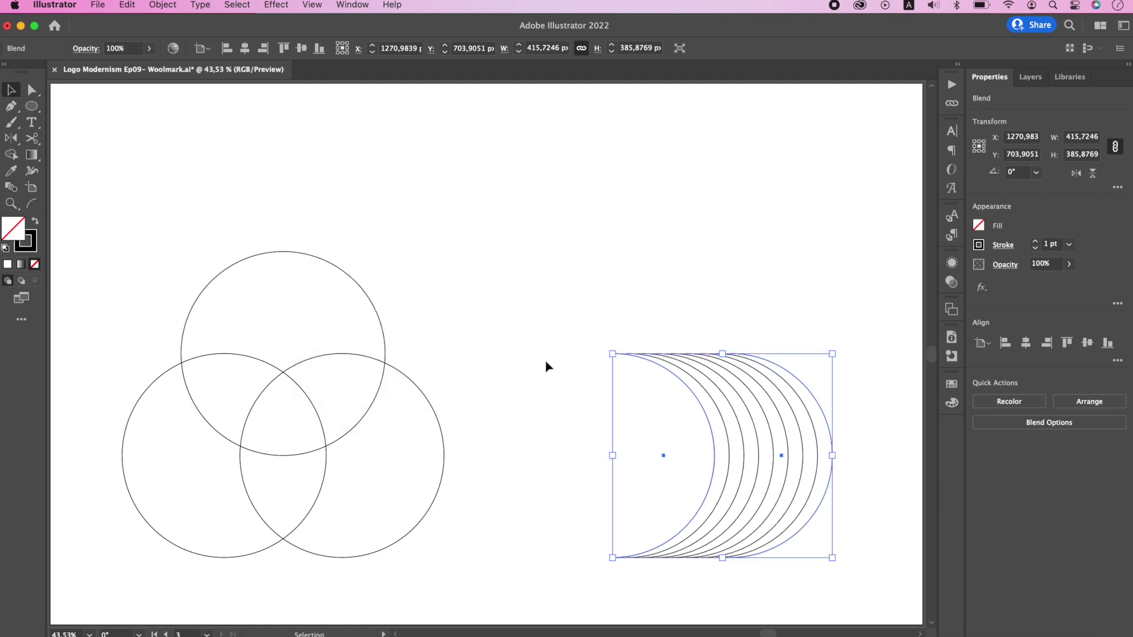
{"action": "left_click", "coordinate": [168, 10]}
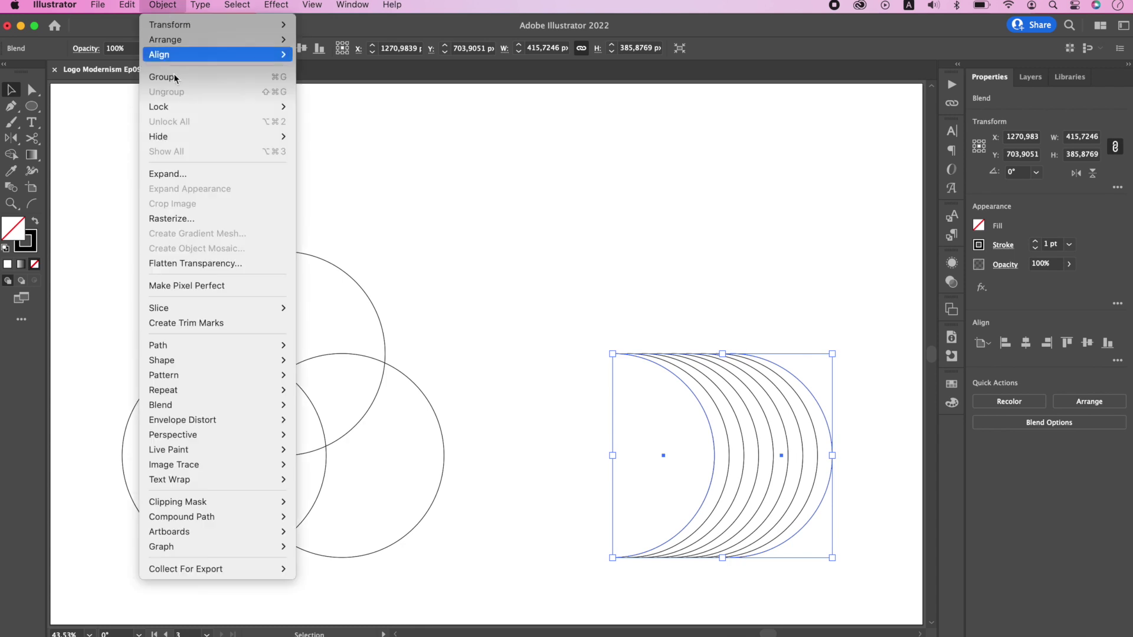
{"action": "left_click", "coordinate": [178, 174]}
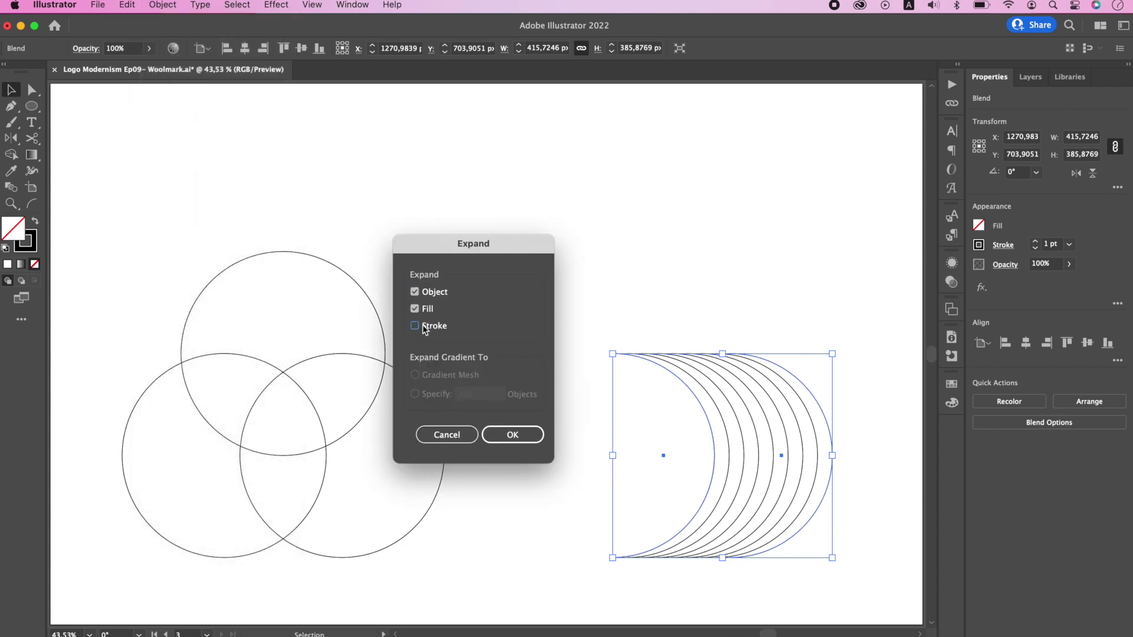
{"action": "left_click", "coordinate": [512, 433]}
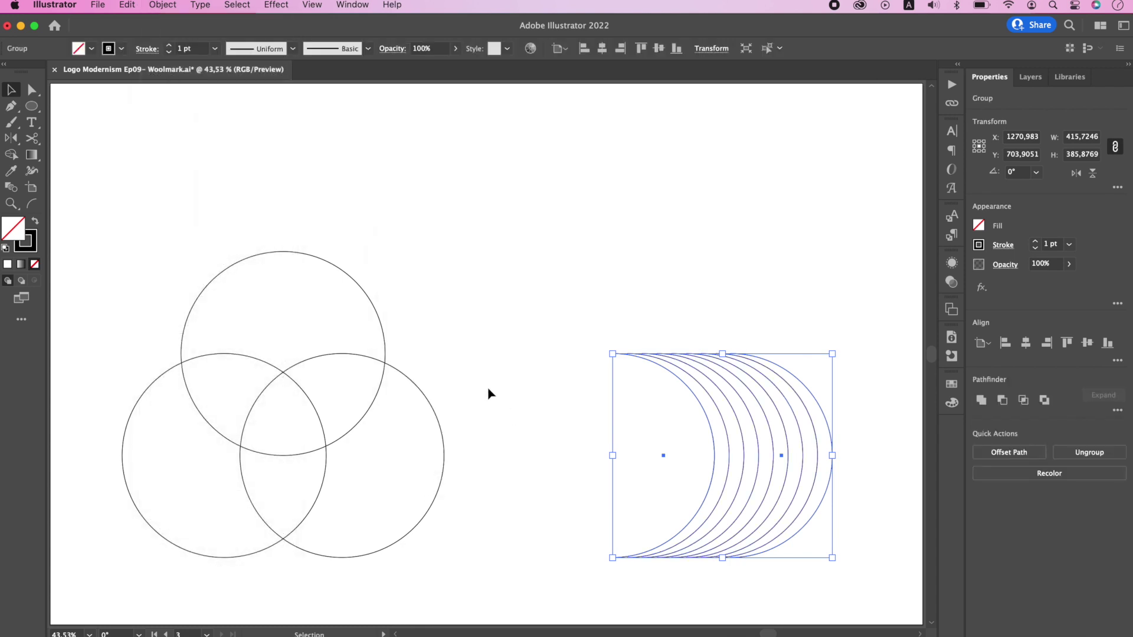
Step: Draw helper rectangles above and below the arcs and select everything together
{"action": "left_click_drag", "start_coordinate": [32, 106], "coordinate": [69, 109]}
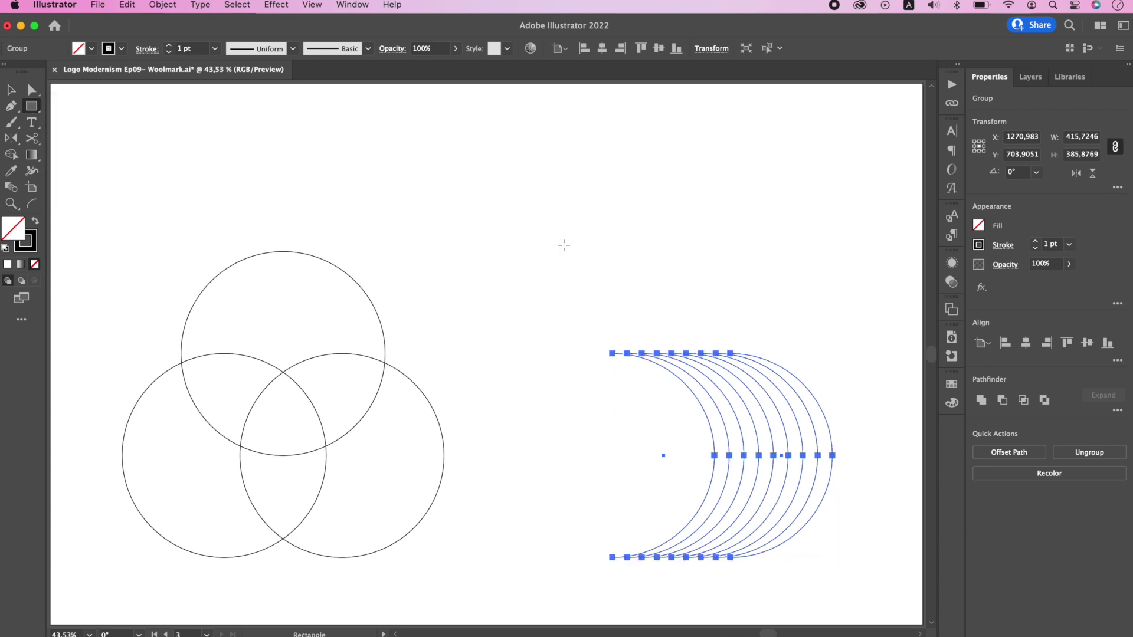
{"action": "mouse_move", "coordinate": [549, 245]}
{"action": "left_mouse_down"}
{"action": "mouse_move", "coordinate": [657, 354]}
{"action": "mouse_move", "coordinate": [749, 354]}
{"action": "left_mouse_up"}
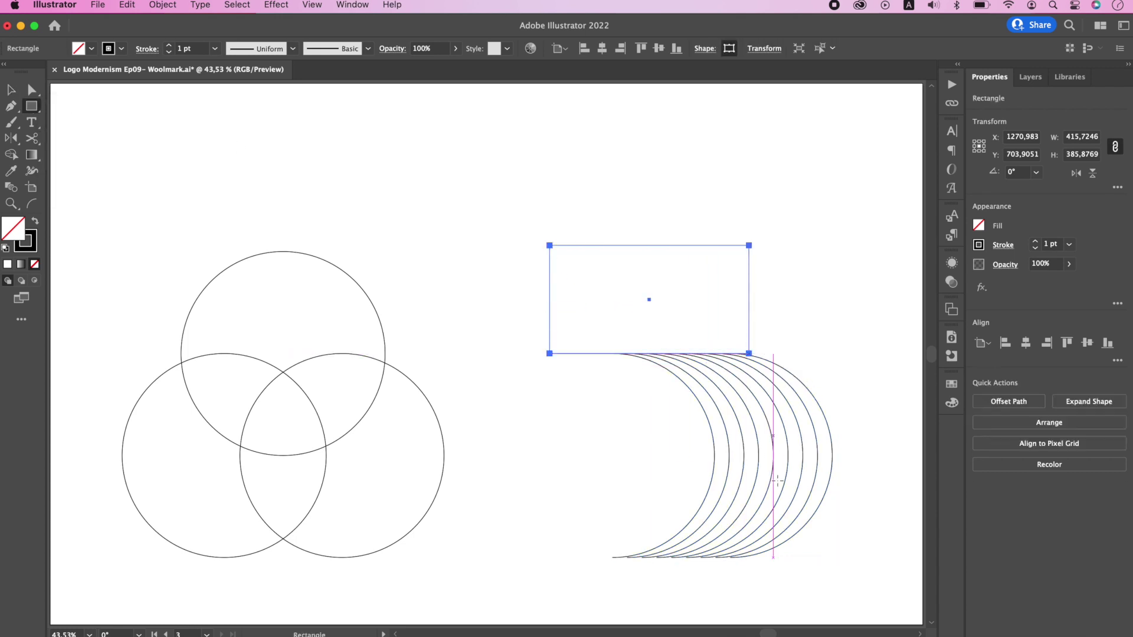
{"action": "left_click_drag", "start_coordinate": [782, 594], "coordinate": [597, 557]}
{"action": "key", "text": "v"}
{"action": "left_click", "coordinate": [558, 435]}
{"action": "left_click_drag", "start_coordinate": [514, 331], "coordinate": [862, 582]}
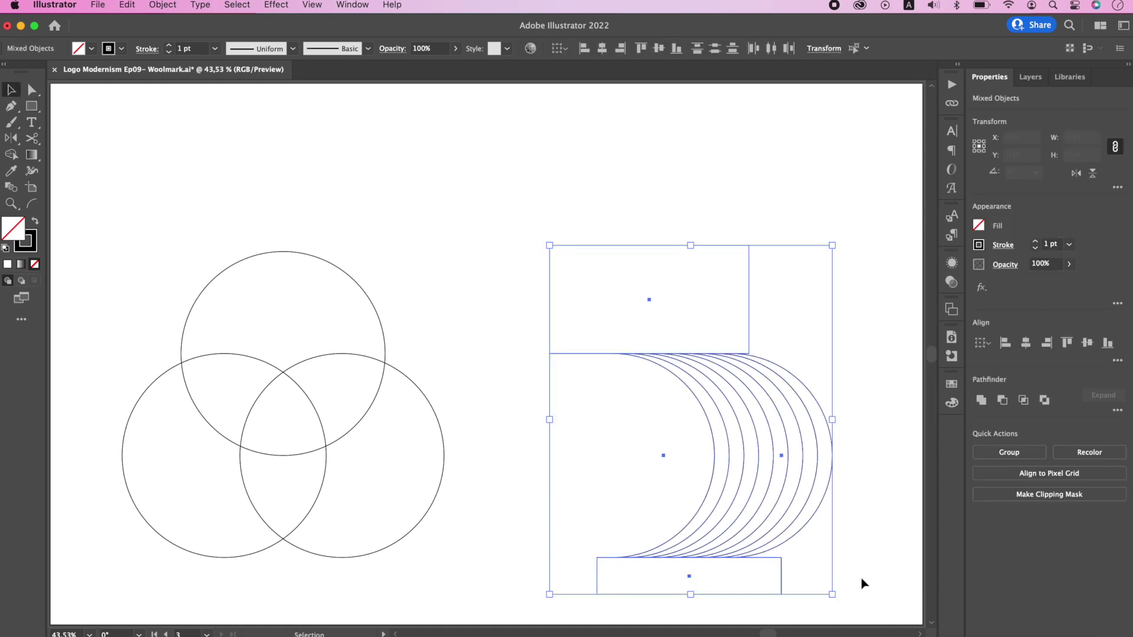
Step: Shape Builder: fill alternating crescents black, deleting the empty crescent and both helper rectangles
{"action": "left_click", "coordinate": [11, 155]}
{"action": "left_click", "coordinate": [35, 221]}
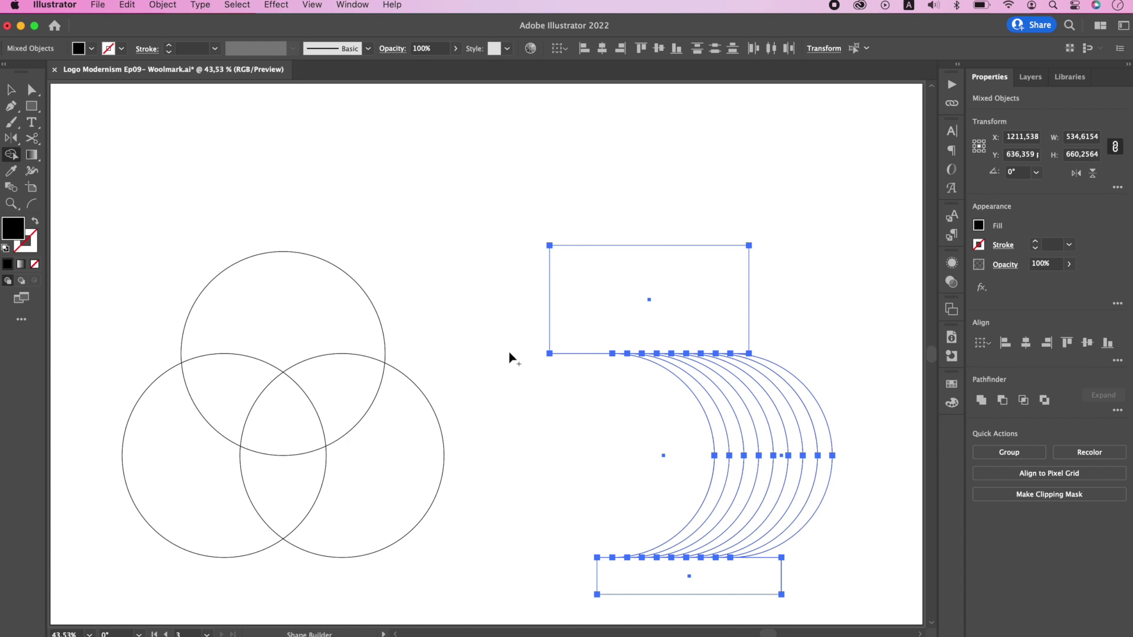
{"action": "left_click", "coordinate": [824, 436]}
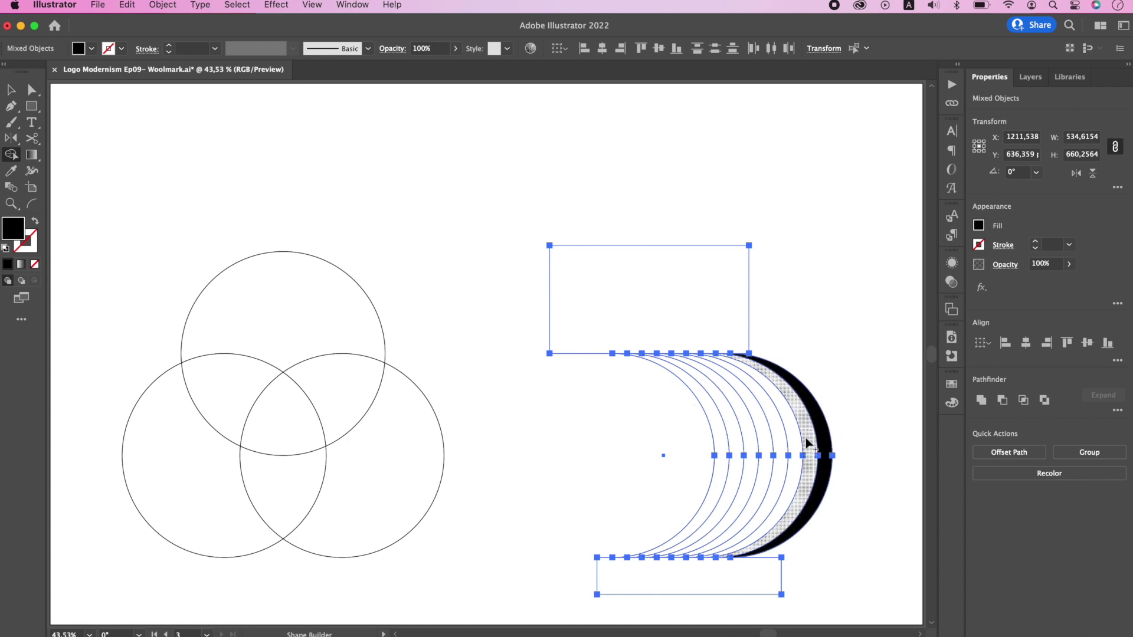
{"action": "left_click", "coordinate": [794, 442]}
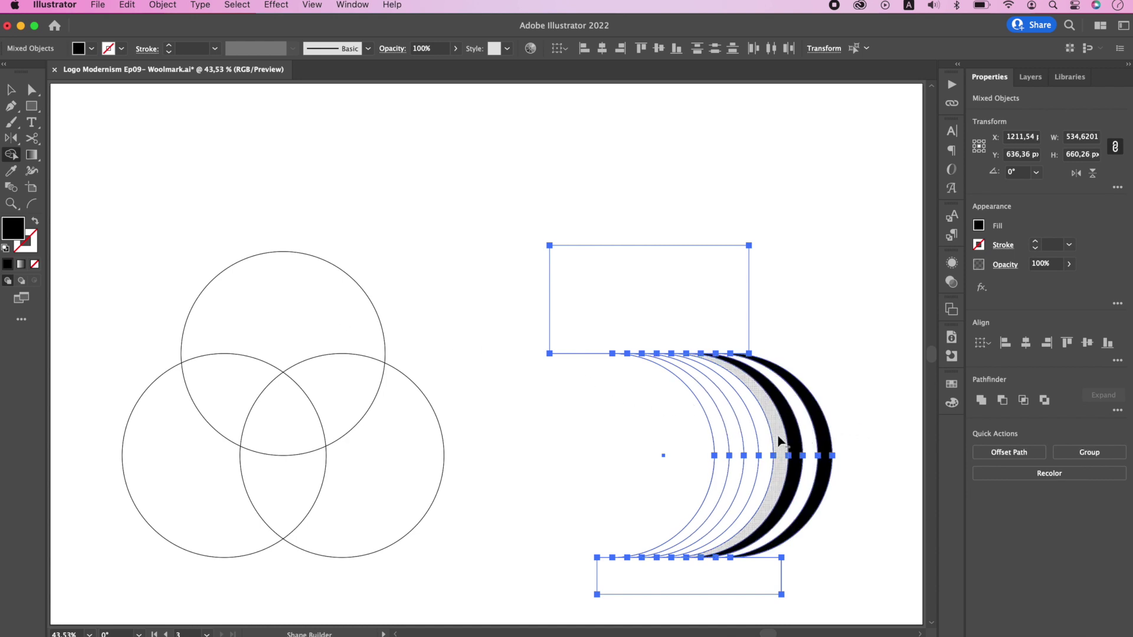
{"action": "left_click", "coordinate": [763, 437]}
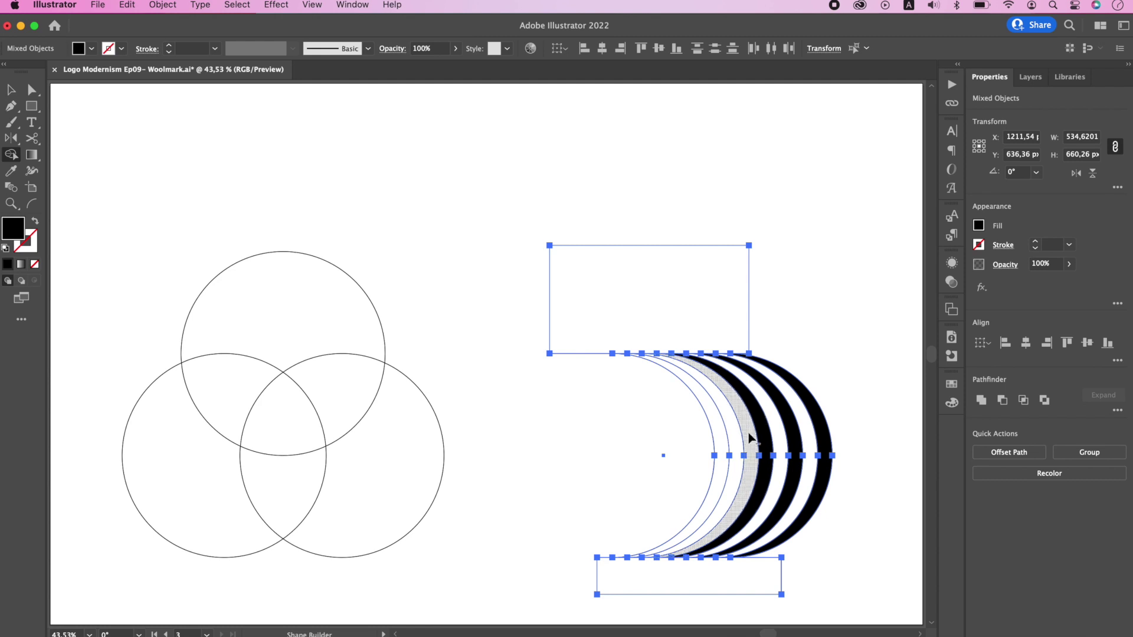
{"action": "left_click", "coordinate": [738, 435]}
{"action": "left_click", "coordinate": [719, 437], "text": "alt"}
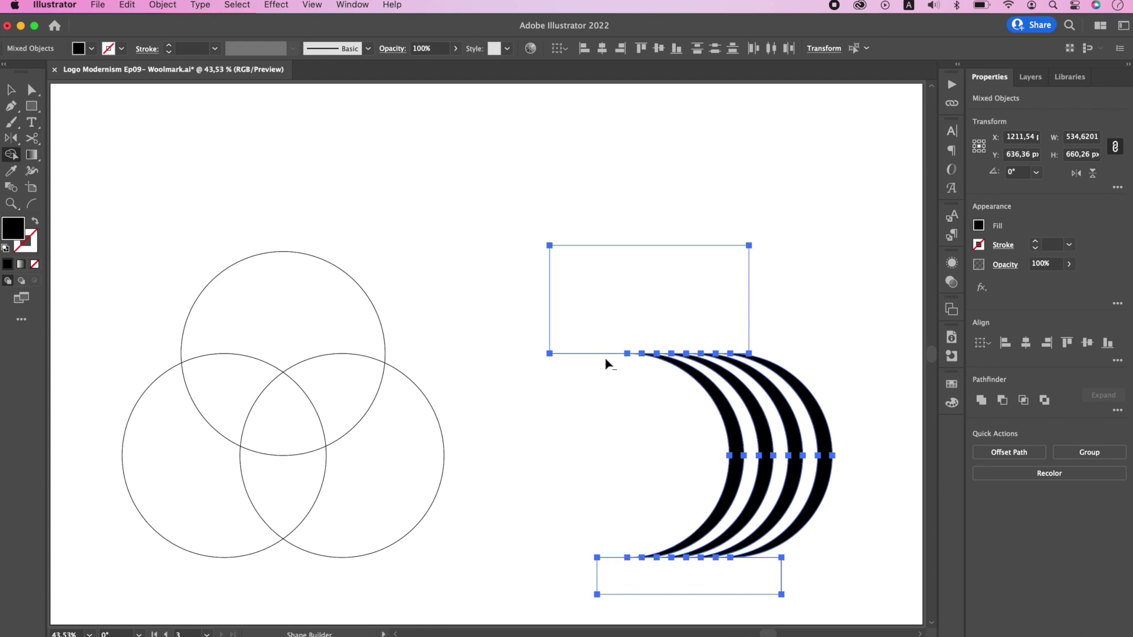
{"action": "left_click", "coordinate": [607, 351], "text": "alt"}
{"action": "left_click", "coordinate": [625, 560], "text": "alt"}
{"action": "key", "text": "v"}
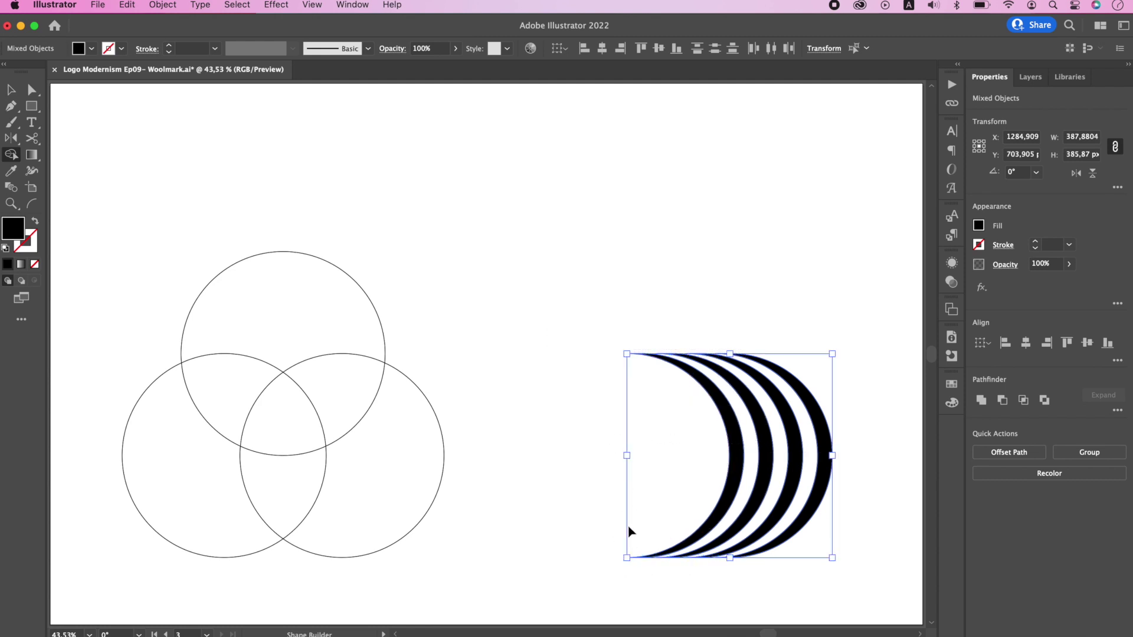
Step: Move the black striped crescents left onto the lower-right construction circle
{"action": "key", "text": "a"}
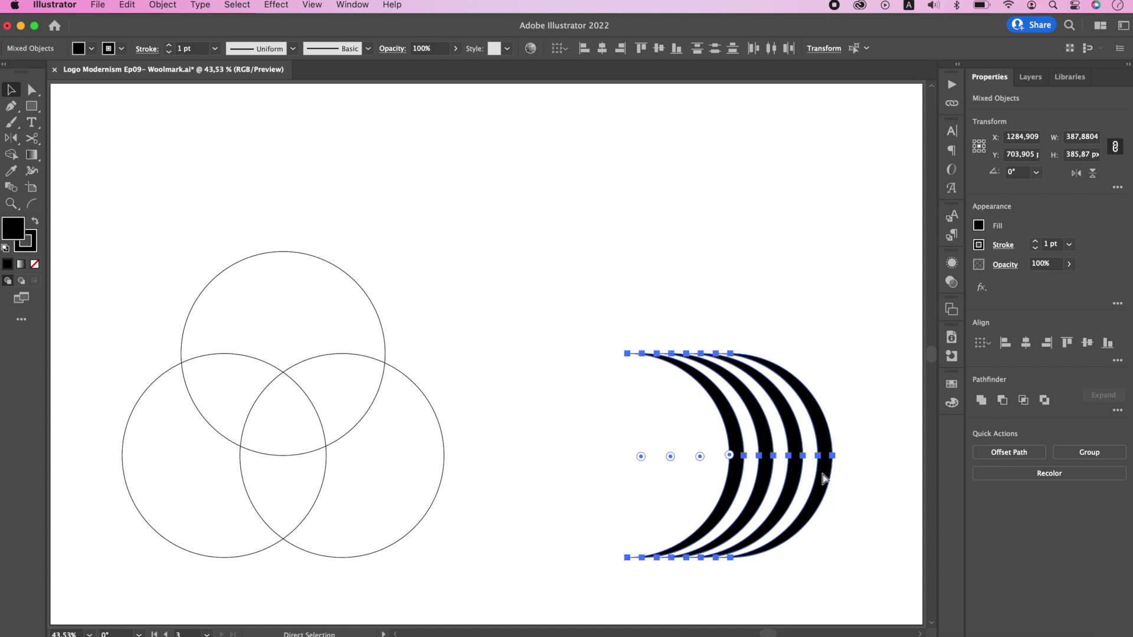
{"action": "left_click_drag", "start_coordinate": [832, 455], "coordinate": [445, 459]}
{"action": "left_click", "coordinate": [539, 465]}
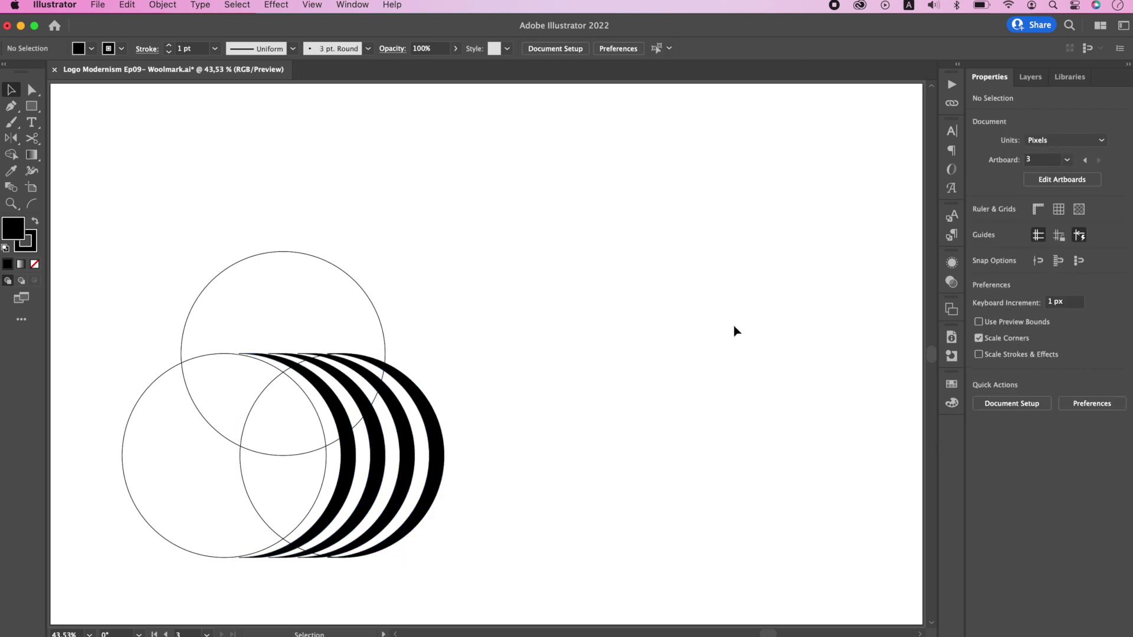
Step: Check the red-ringed reference logo on Artboard 2, then return to Artboard 3
{"action": "left_click", "coordinate": [951, 309]}
{"action": "left_click", "coordinate": [798, 339]}
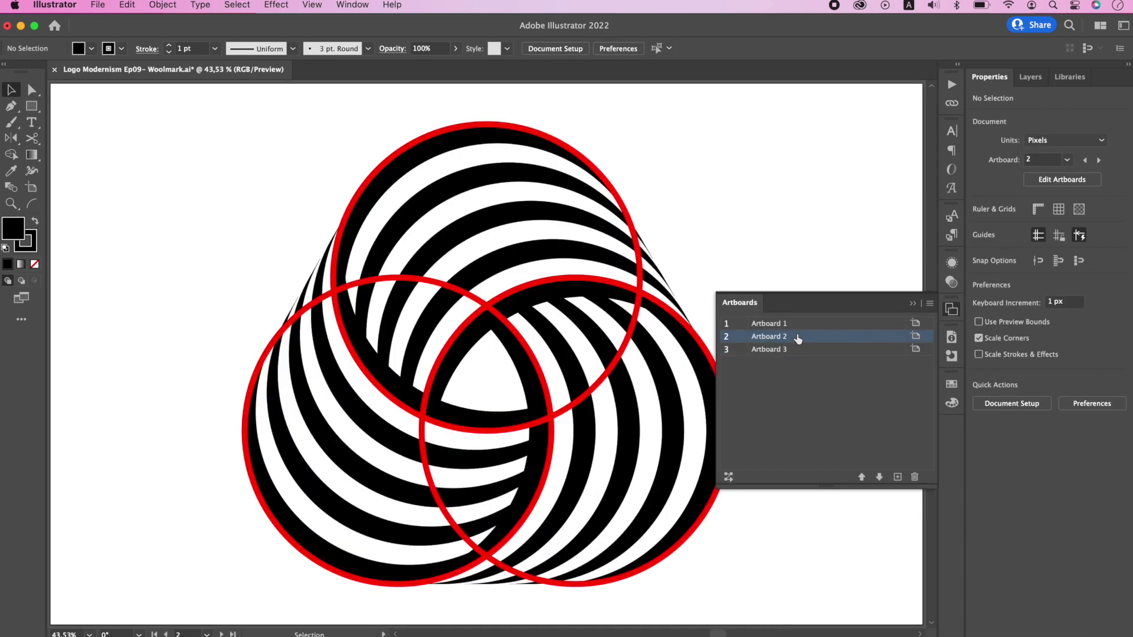
{"action": "left_click", "coordinate": [952, 310]}
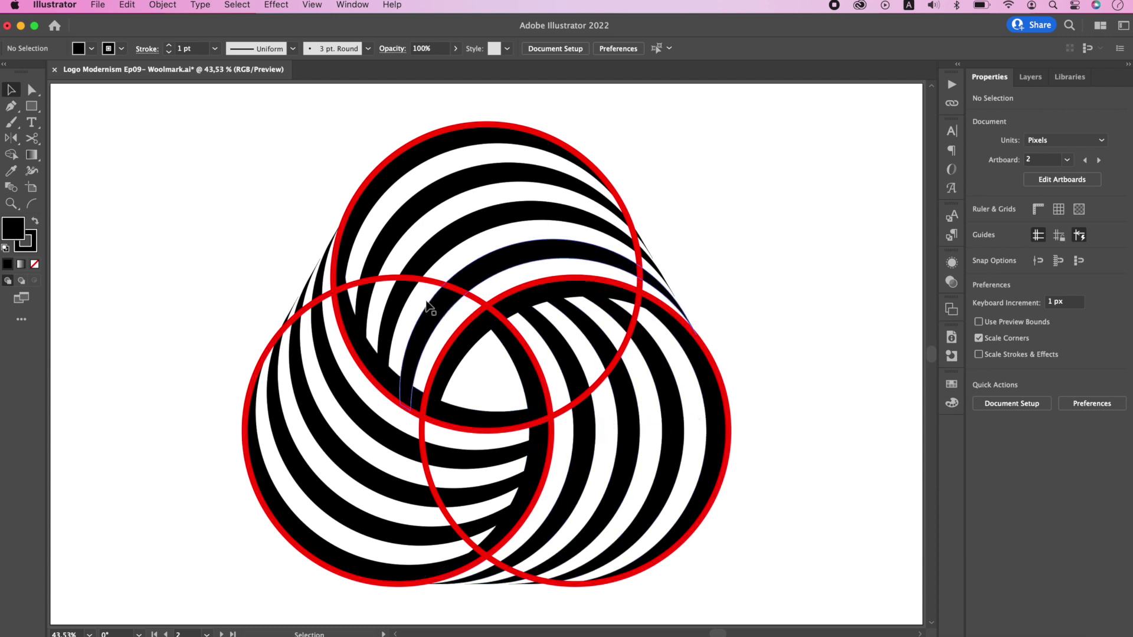
{"action": "left_click", "coordinate": [951, 308]}
{"action": "left_click", "coordinate": [835, 350]}
Step: Duplicate the leftmost black crescent just to its left, making five stripes
{"action": "left_click", "coordinate": [949, 313]}
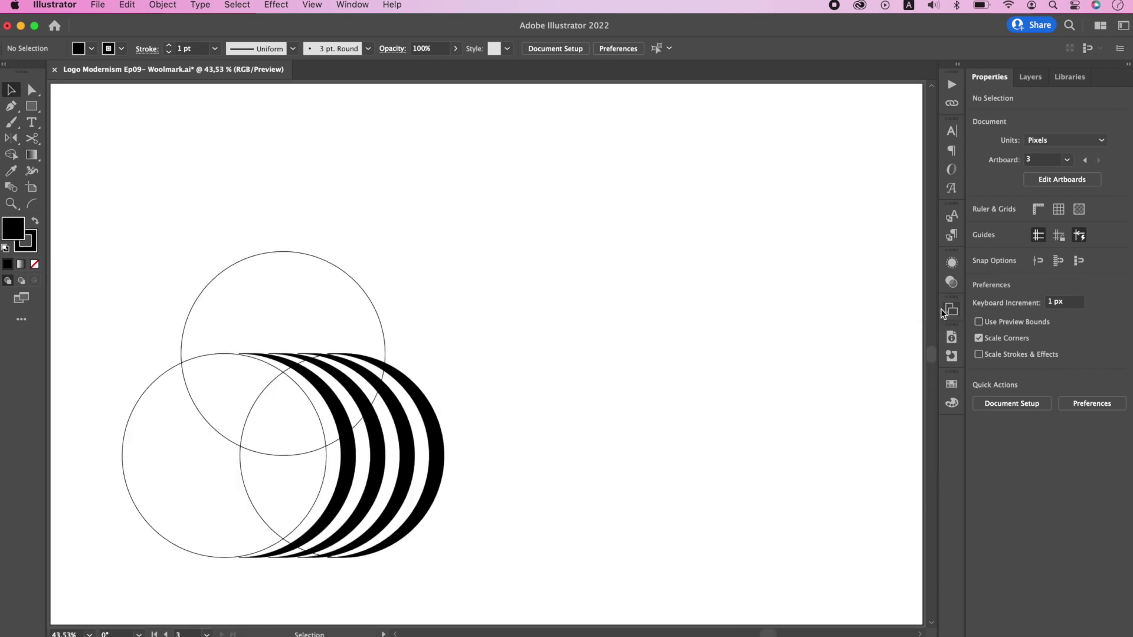
{"action": "left_click", "coordinate": [348, 455]}
{"action": "mouse_move", "coordinate": [348, 456]}
{"action": "left_mouse_down"}
{"action": "mouse_move", "coordinate": [381, 461]}
{"action": "mouse_move", "coordinate": [336, 459]}
{"action": "left_mouse_up"}
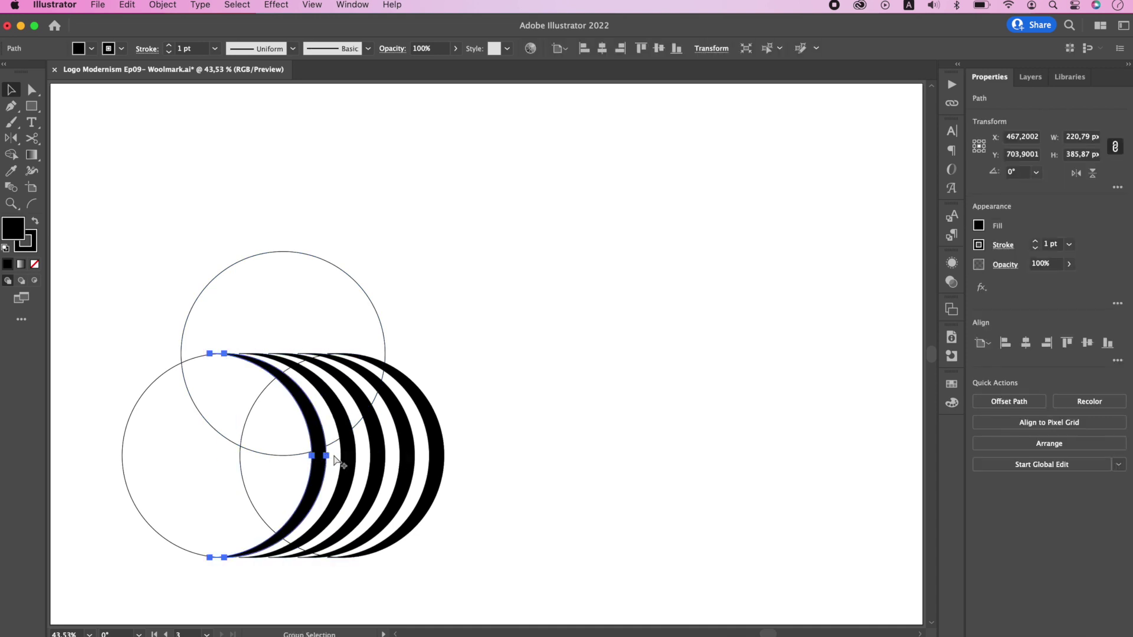
{"action": "left_click", "coordinate": [496, 479]}
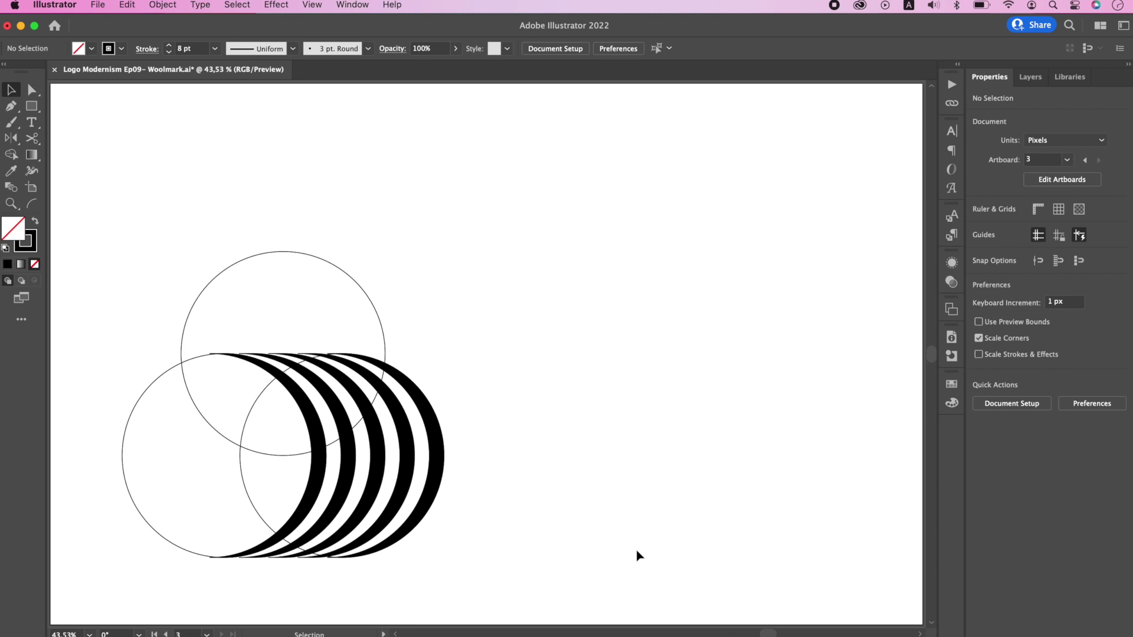
Step: Copy the circles and stripes to the right and give the copied arcs an unfilled outline
{"action": "left_click_drag", "start_coordinate": [620, 551], "coordinate": [213, 493]}
{"action": "left_click_drag", "start_coordinate": [444, 455], "coordinate": [823, 456]}
{"action": "key", "text": "i"}
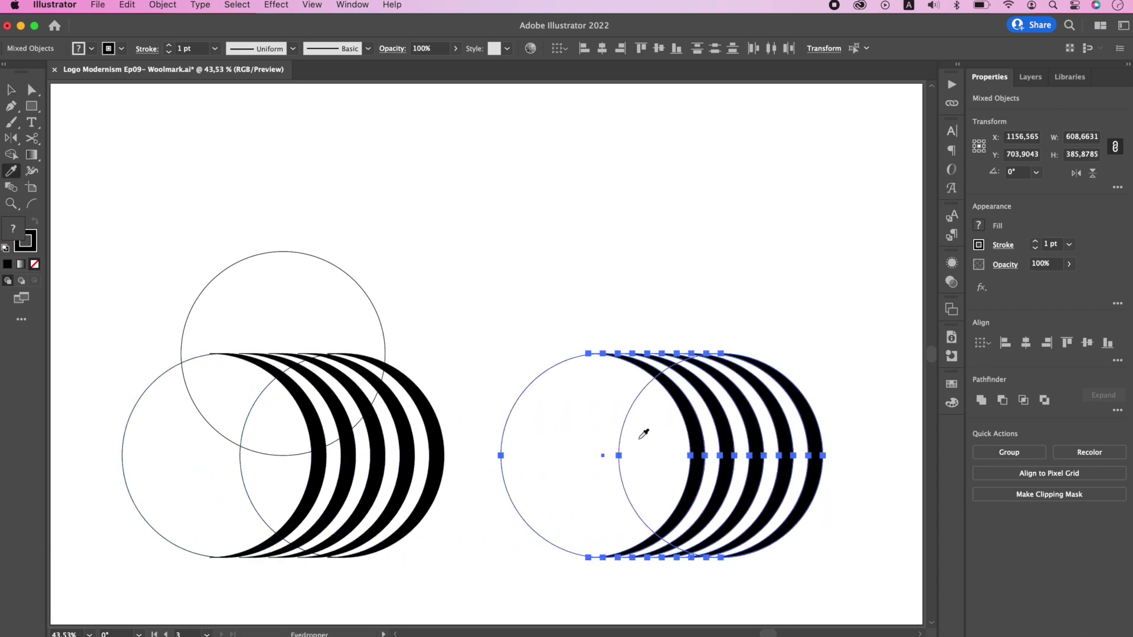
{"action": "left_click", "coordinate": [630, 414]}
{"action": "key", "text": "v"}
Step: Give two of the copied circles thick 9 pt red strokes
{"action": "left_click_drag", "start_coordinate": [625, 416], "coordinate": [481, 424]}
{"action": "scroll", "coordinate": [193, 42], "scroll_direction": "up", "scroll_amount": 8}
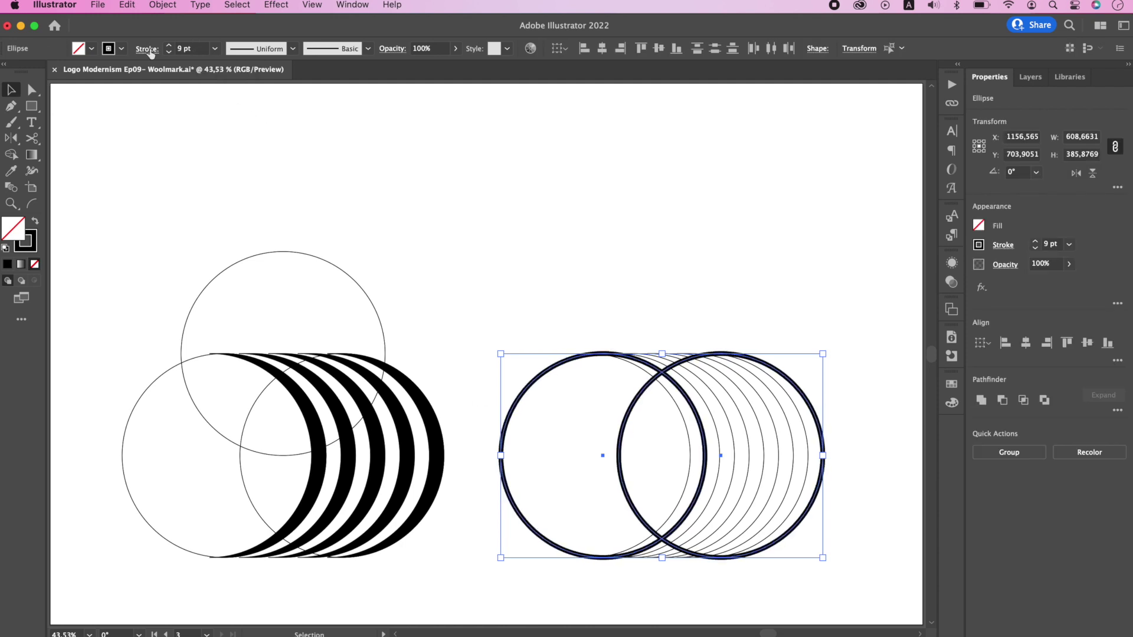
{"action": "left_click", "coordinate": [121, 49]}
{"action": "left_click", "coordinate": [45, 71]}
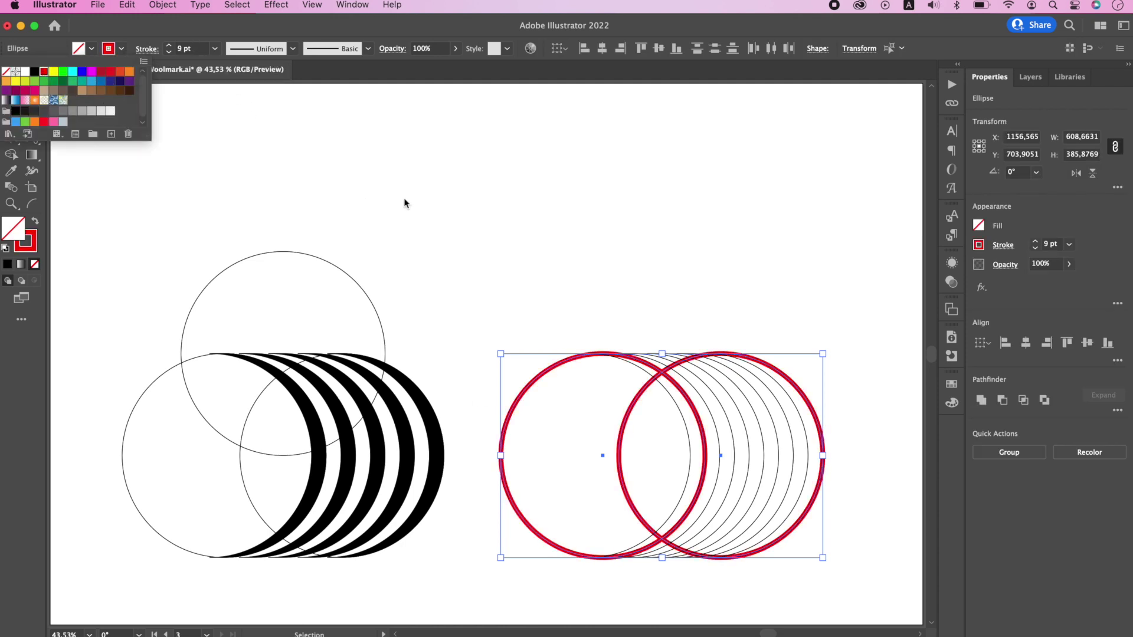
{"action": "key", "text": "super+h"}
{"action": "left_click", "coordinate": [553, 289]}
Step: Cut the right red circle at its top and left points, keeping only the top-left arc
{"action": "left_click", "coordinate": [640, 394]}
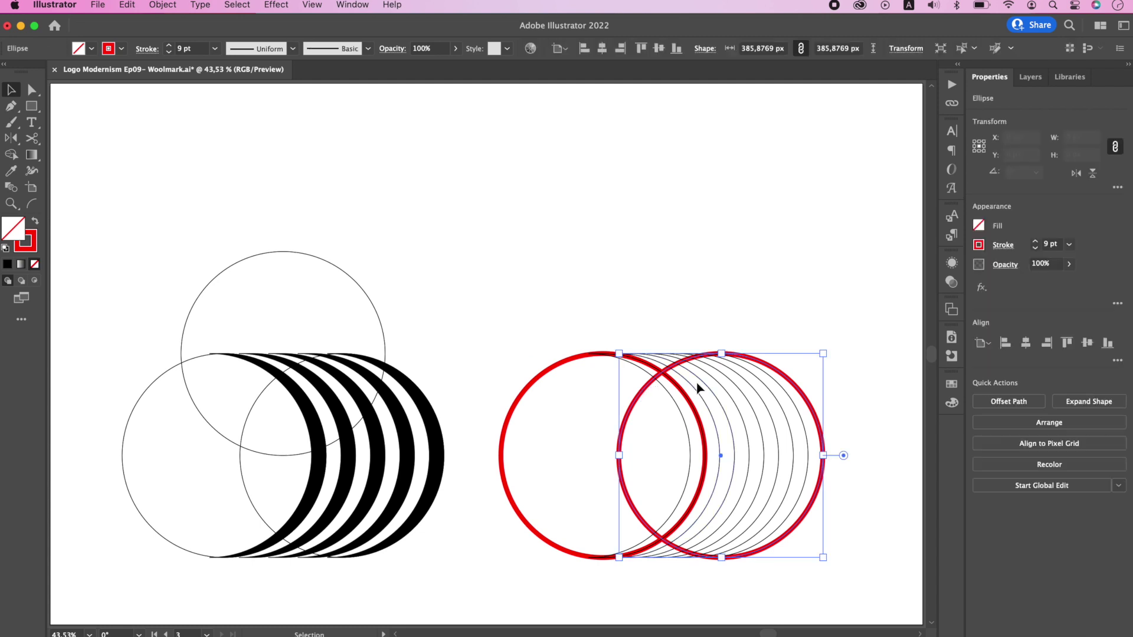
{"action": "scroll", "coordinate": [735, 354], "scroll_direction": "up", "scroll_amount": 3}
{"action": "double_click", "coordinate": [661, 348]}
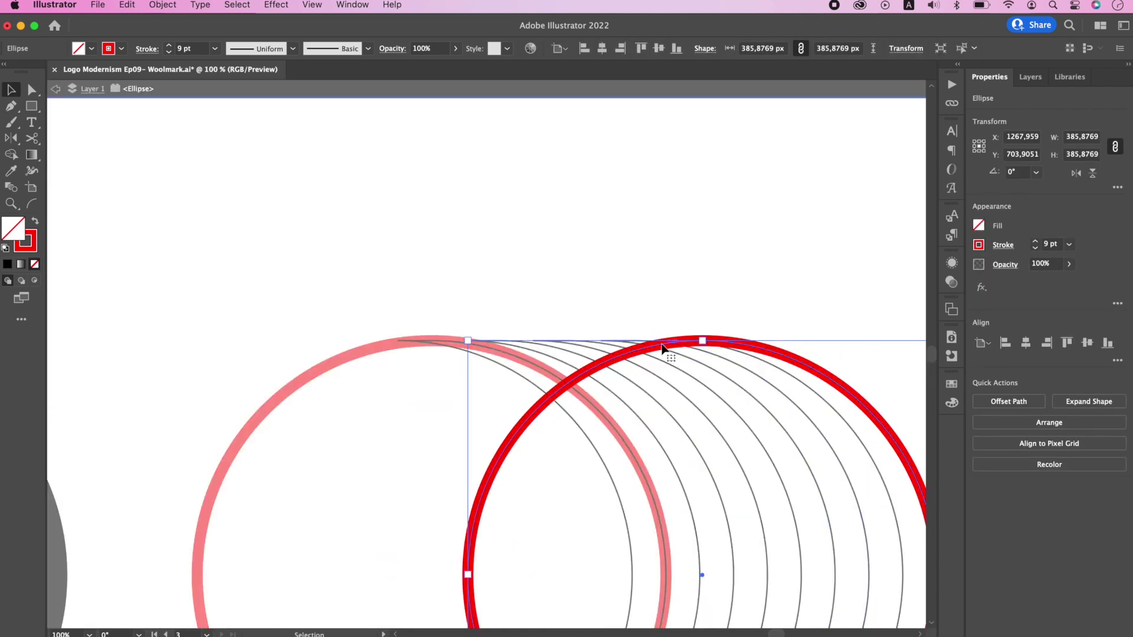
{"action": "key", "text": "c"}
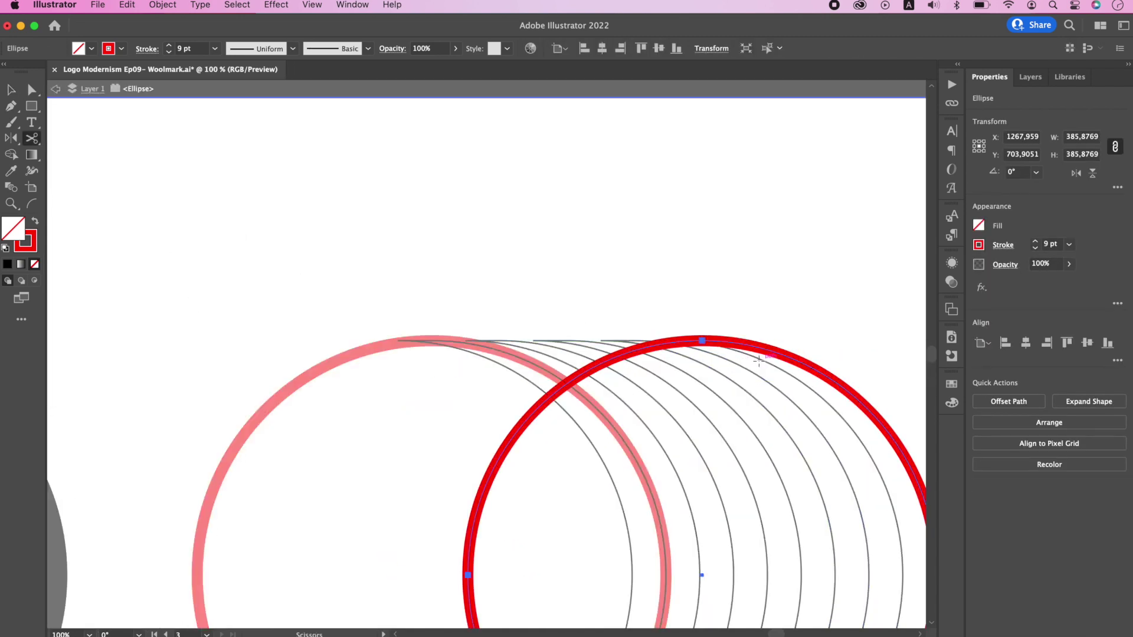
{"action": "left_click", "coordinate": [701, 341]}
{"action": "left_click", "coordinate": [494, 470]}
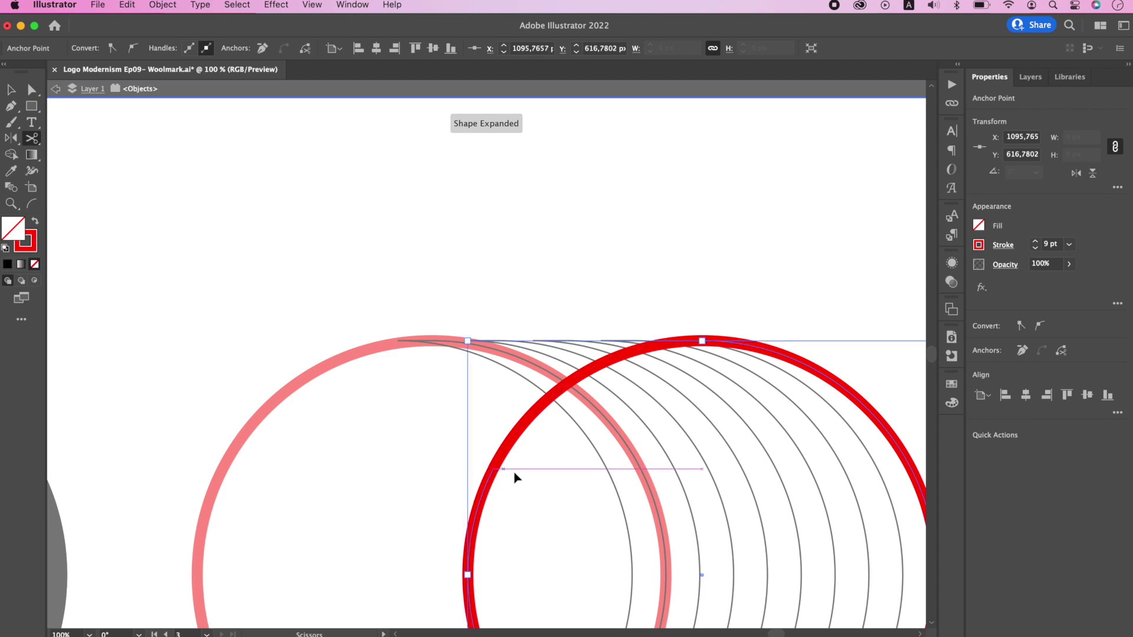
{"action": "key", "text": "v"}
{"action": "left_click", "coordinate": [480, 505]}
{"action": "key", "text": "Delete"}
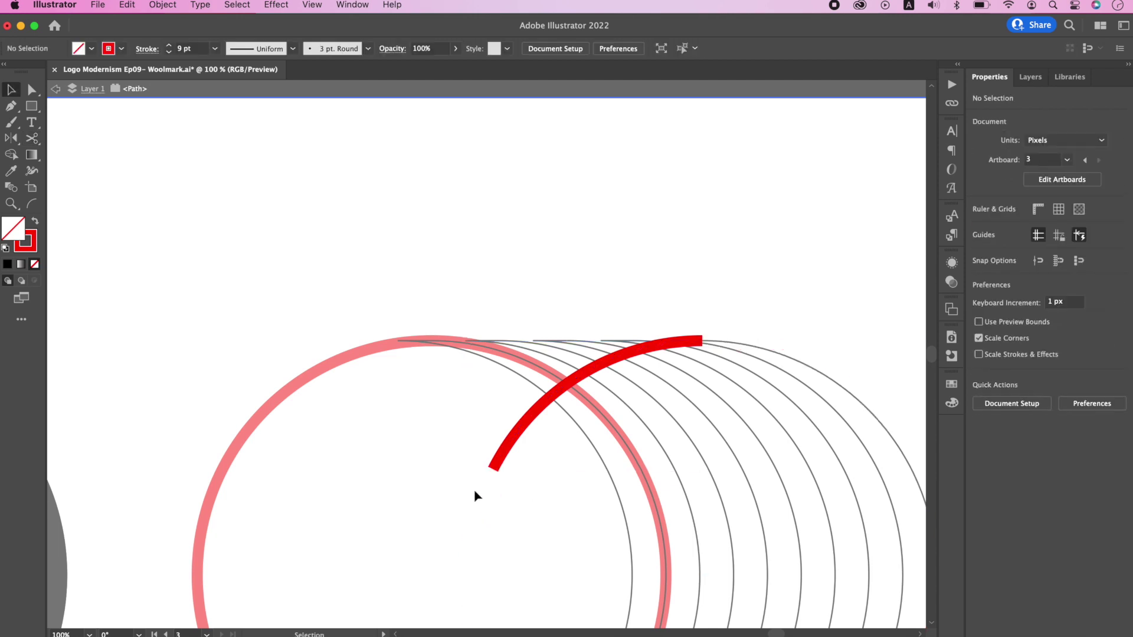
{"action": "double_click", "coordinate": [437, 447]}
Step: Cut the left red circle at its bottom and delete its long arc
{"action": "scroll", "coordinate": [472, 443], "scroll_direction": "down", "scroll_amount": 5}
{"action": "scroll", "coordinate": [472, 440], "scroll_direction": "down", "scroll_amount": 4}
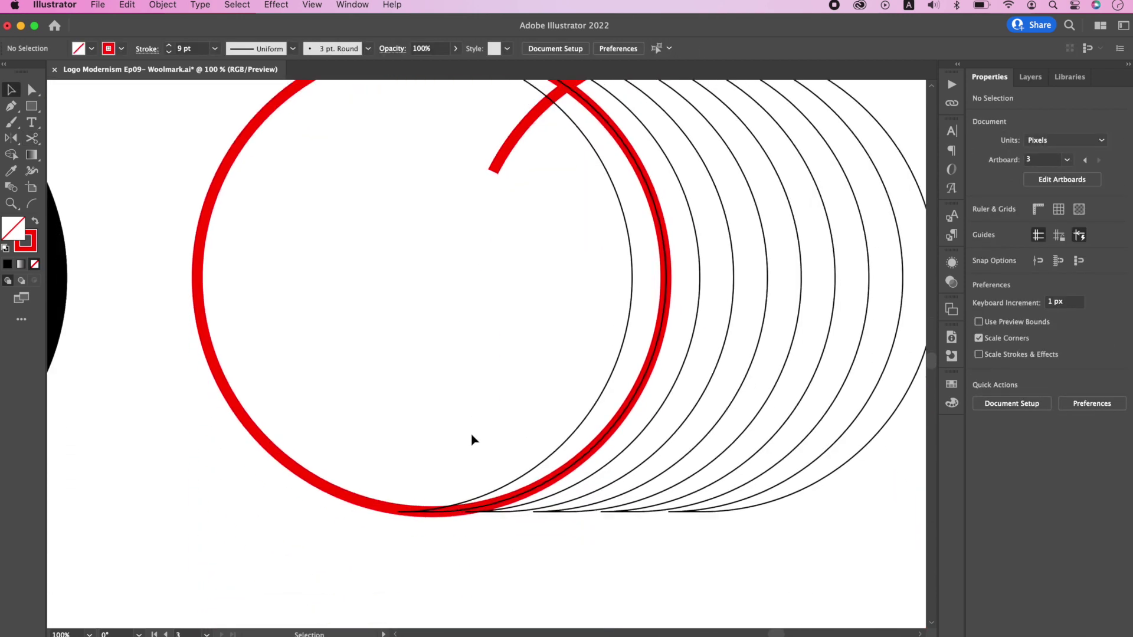
{"action": "left_click", "coordinate": [411, 487]}
{"action": "key", "text": "c"}
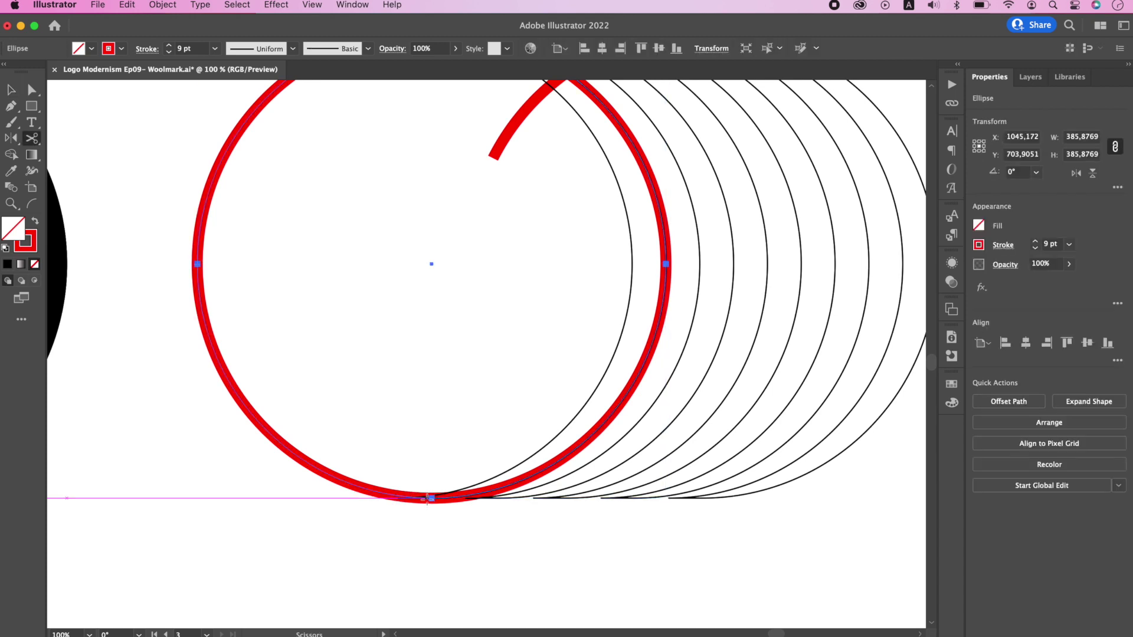
{"action": "left_click", "coordinate": [431, 498]}
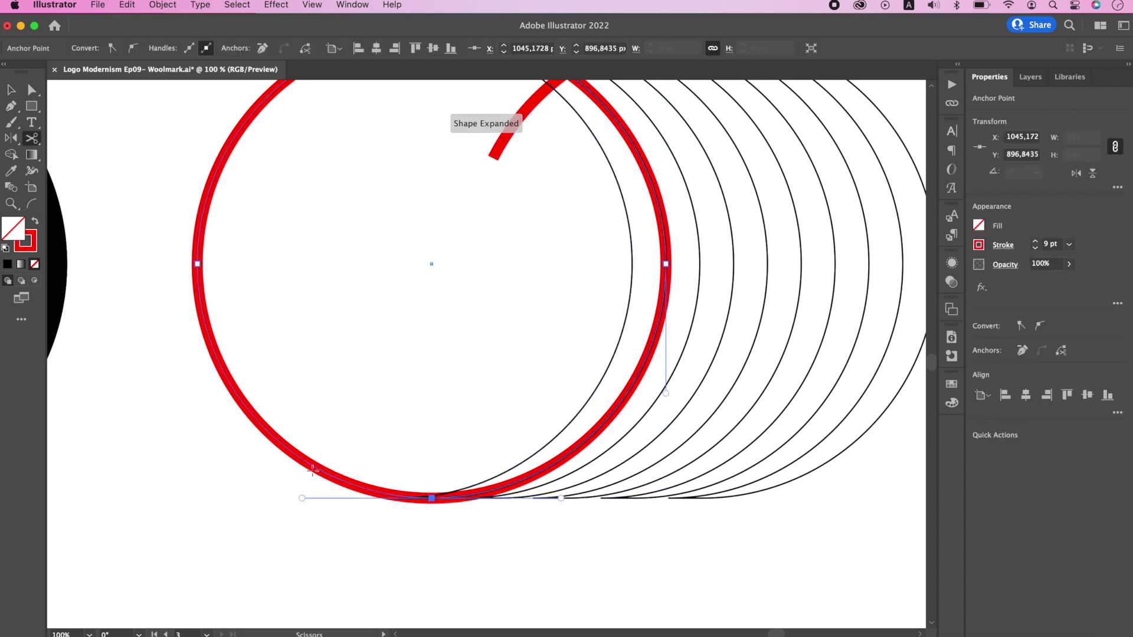
{"action": "key", "text": "v"}
{"action": "left_click", "coordinate": [298, 430]}
{"action": "left_click", "coordinate": [269, 438]}
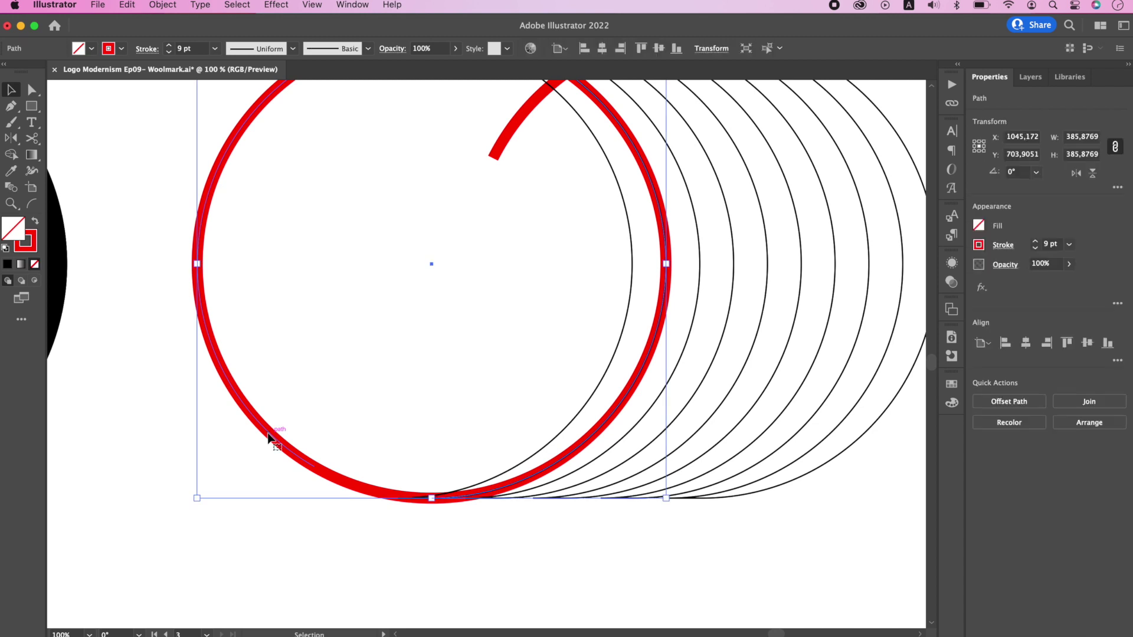
{"action": "key", "text": "Delete"}
{"action": "scroll", "coordinate": [380, 455], "scroll_direction": "down", "scroll_amount": 5}
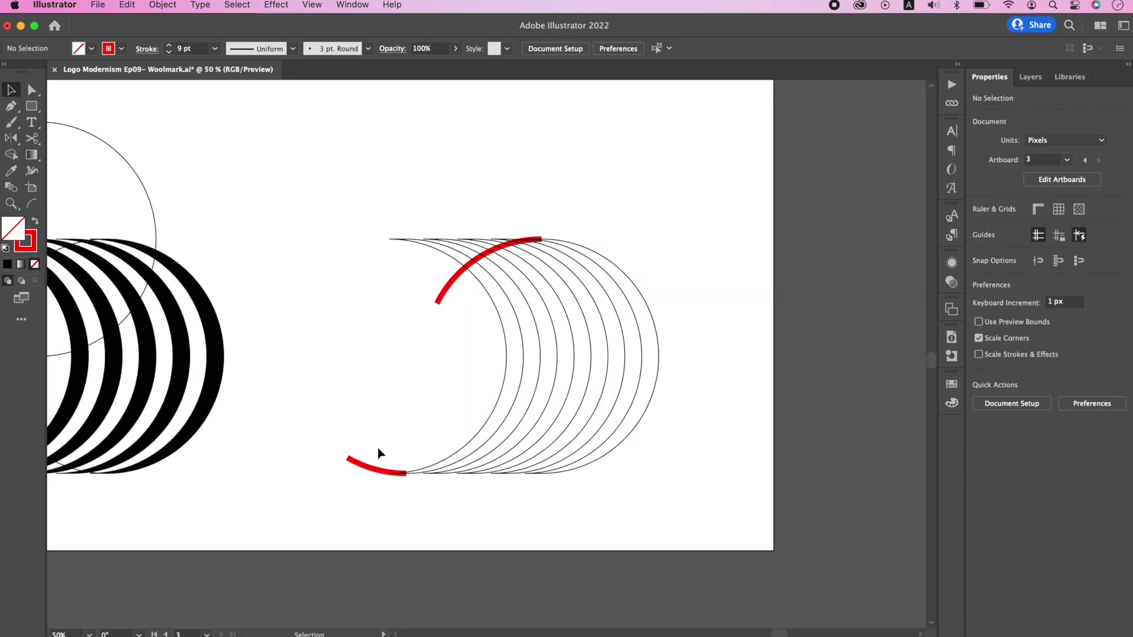
Step: Select all the right-hand arcs and give the red arcs the thin arc stroke
{"action": "left_click_drag", "start_coordinate": [348, 294], "coordinate": [731, 528]}
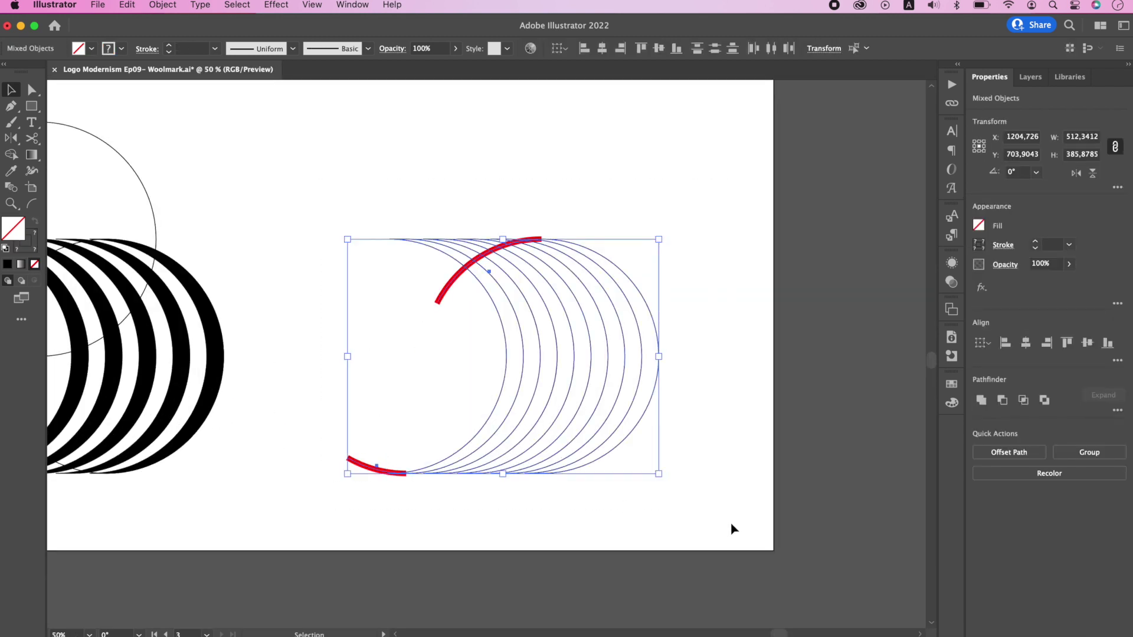
{"action": "key", "text": "i"}
{"action": "left_click", "coordinate": [654, 319]}
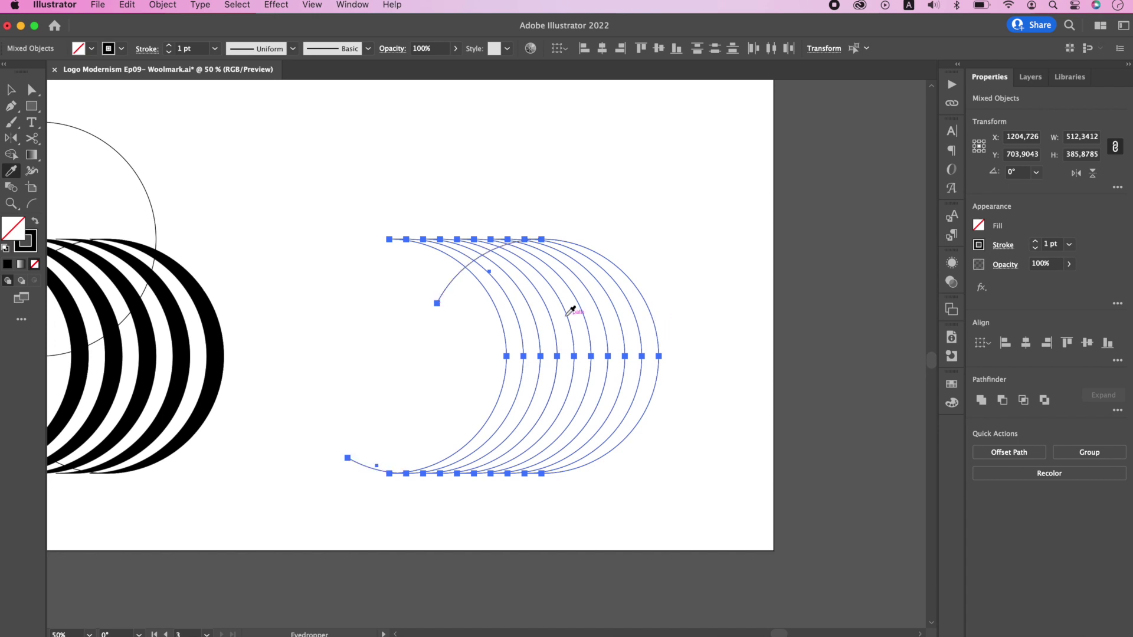
Step: With Shape Builder, erase the arc ends beyond the diagonal curve and a top leftover segment
{"action": "left_click", "coordinate": [11, 155]}
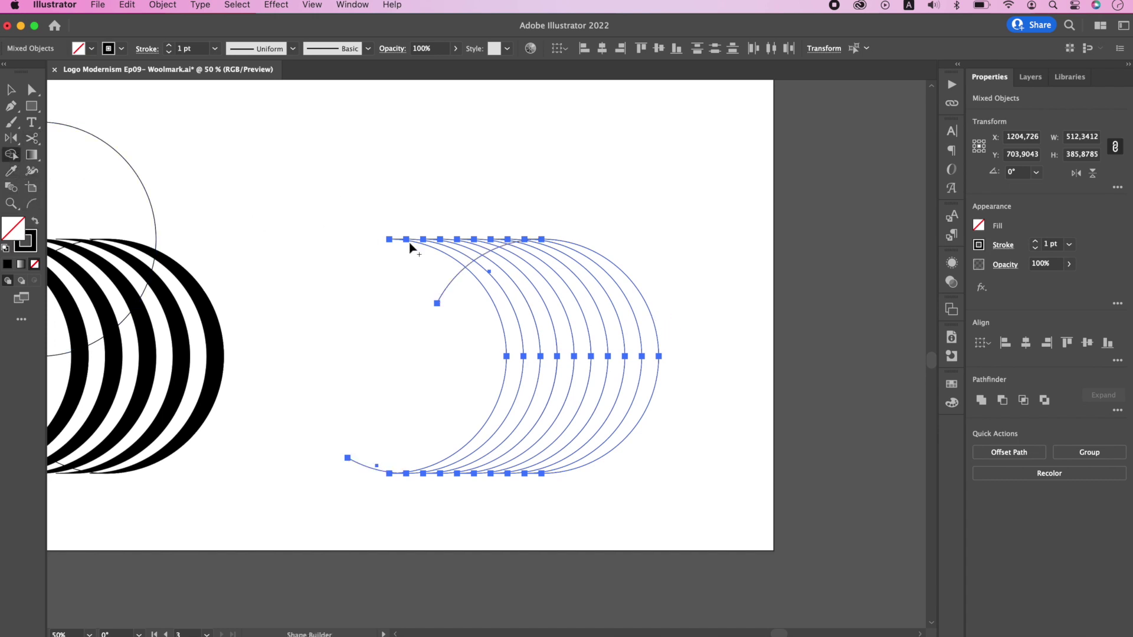
{"action": "scroll", "coordinate": [441, 243], "scroll_direction": "up", "scroll_amount": 5}
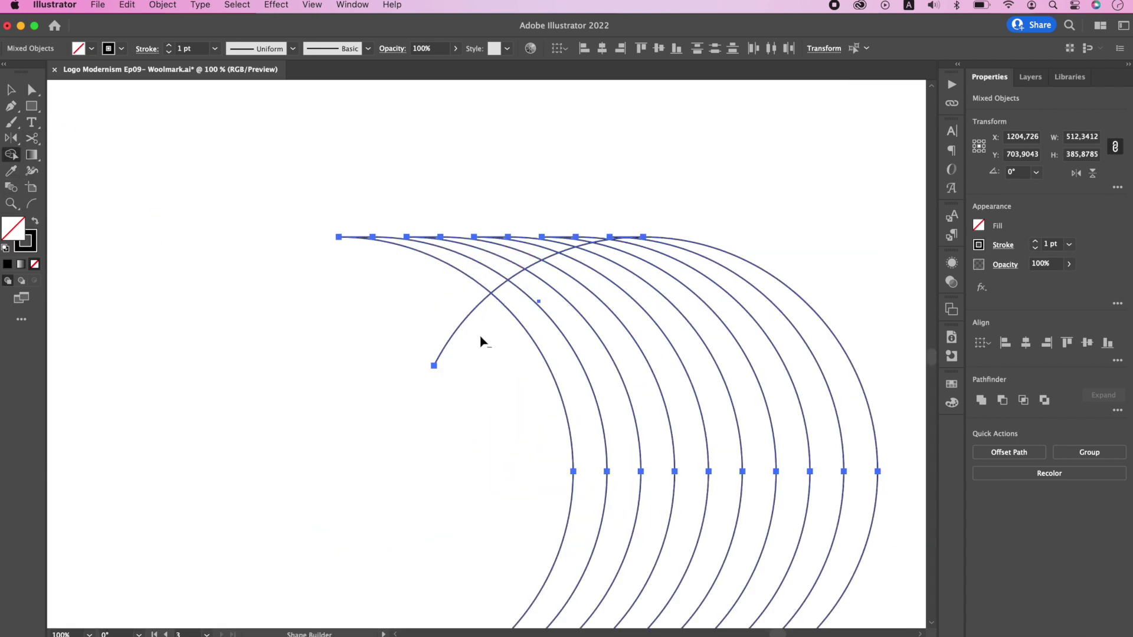
{"action": "left_click_drag", "start_coordinate": [481, 341], "coordinate": [534, 236]}
{"action": "scroll", "coordinate": [662, 241], "scroll_direction": "up", "scroll_amount": 8}
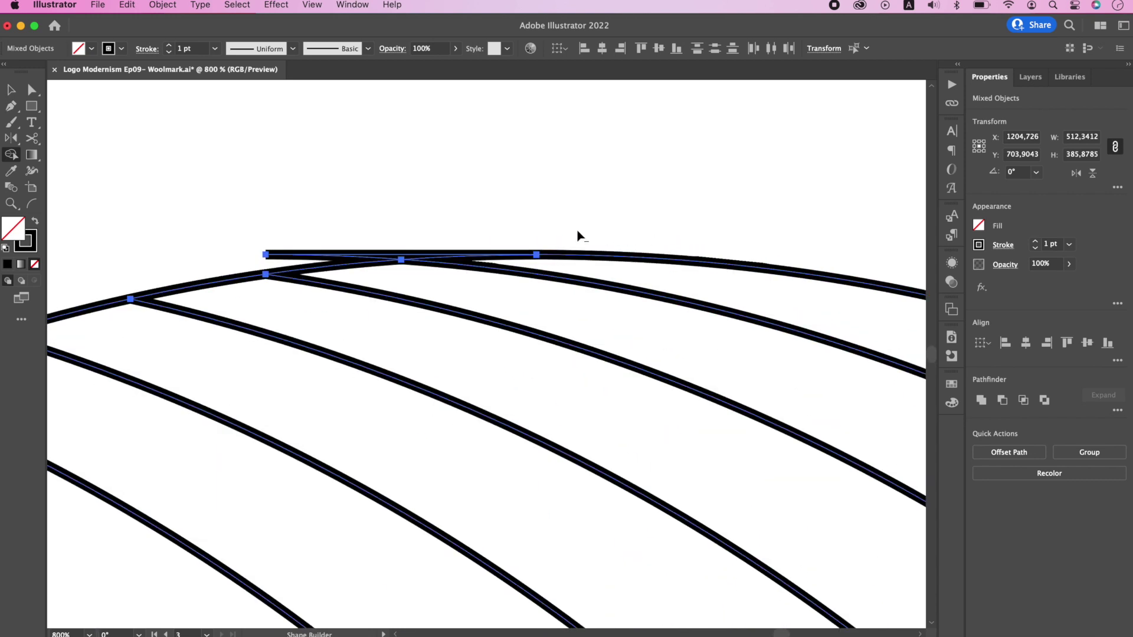
{"action": "left_click", "coordinate": [393, 255], "text": "alt"}
Step: Remove the remaining short top segments and the leftover left arc and base segment
{"action": "scroll", "coordinate": [461, 260], "scroll_direction": "down", "scroll_amount": 4}
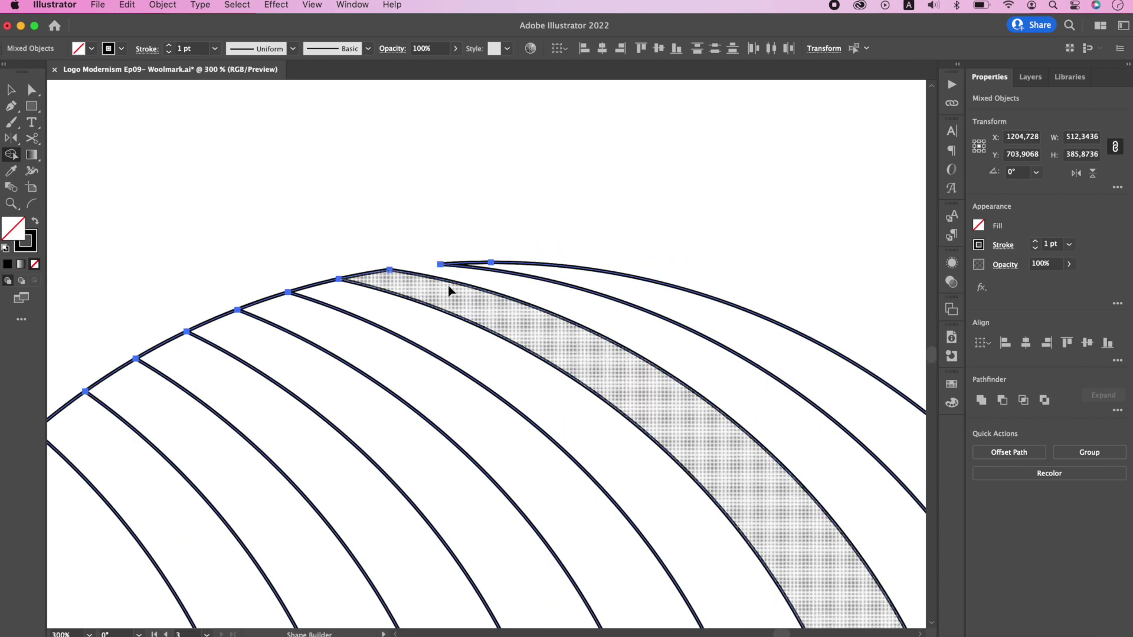
{"action": "left_click", "coordinate": [216, 320], "text": "alt"}
{"action": "left_click", "coordinate": [161, 345], "text": "alt"}
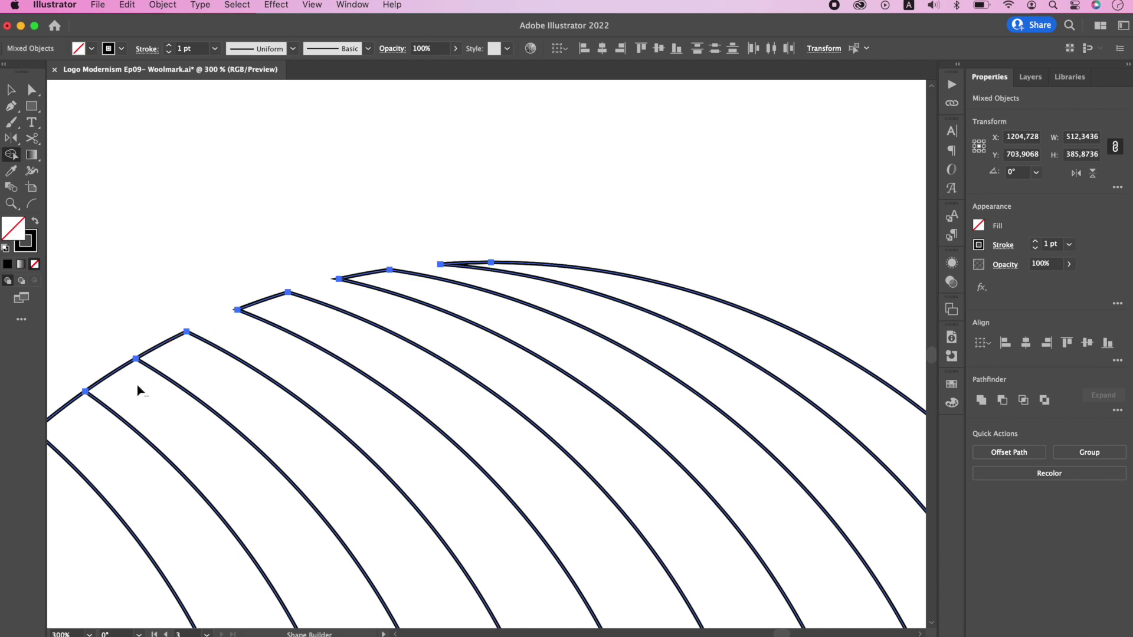
{"action": "left_click", "coordinate": [112, 374], "text": "alt"}
{"action": "scroll", "coordinate": [476, 328], "scroll_direction": "down", "scroll_amount": 6}
{"action": "scroll", "coordinate": [361, 577], "scroll_direction": "up", "scroll_amount": 10}
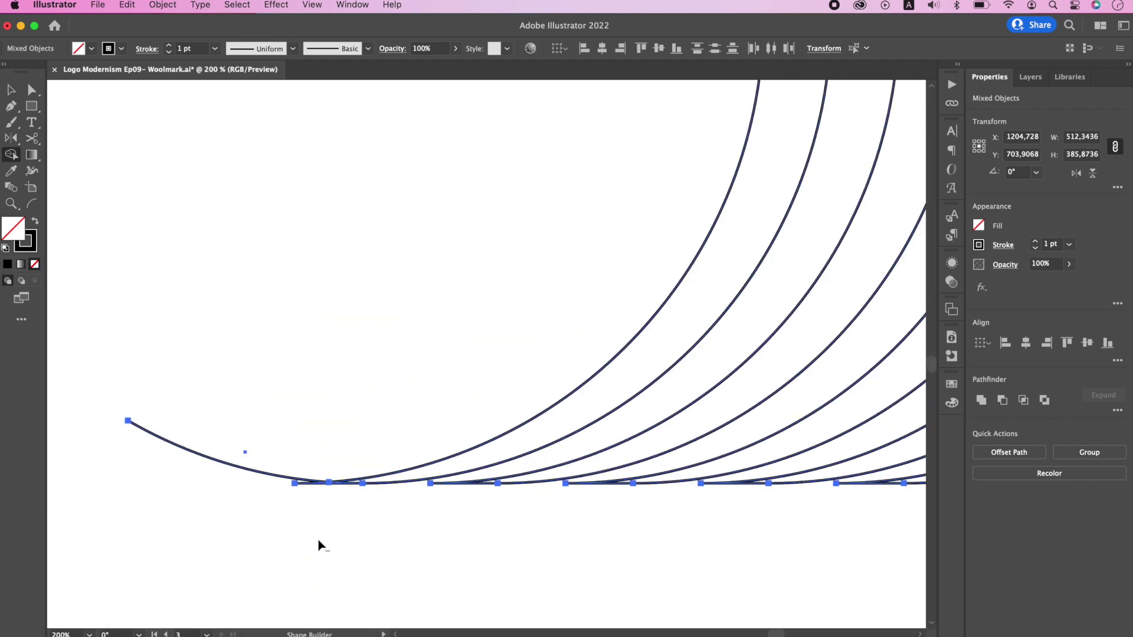
{"action": "left_click", "coordinate": [317, 378], "text": "alt"}
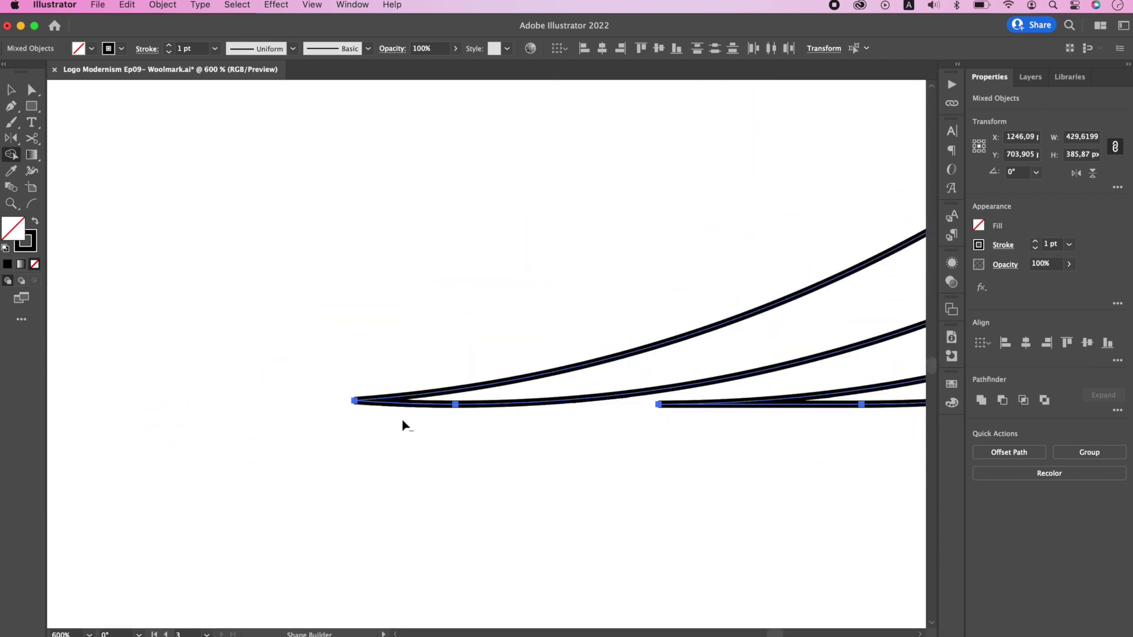
{"action": "scroll", "coordinate": [401, 425], "scroll_direction": "down", "scroll_amount": 10}
{"action": "key", "text": "v"}
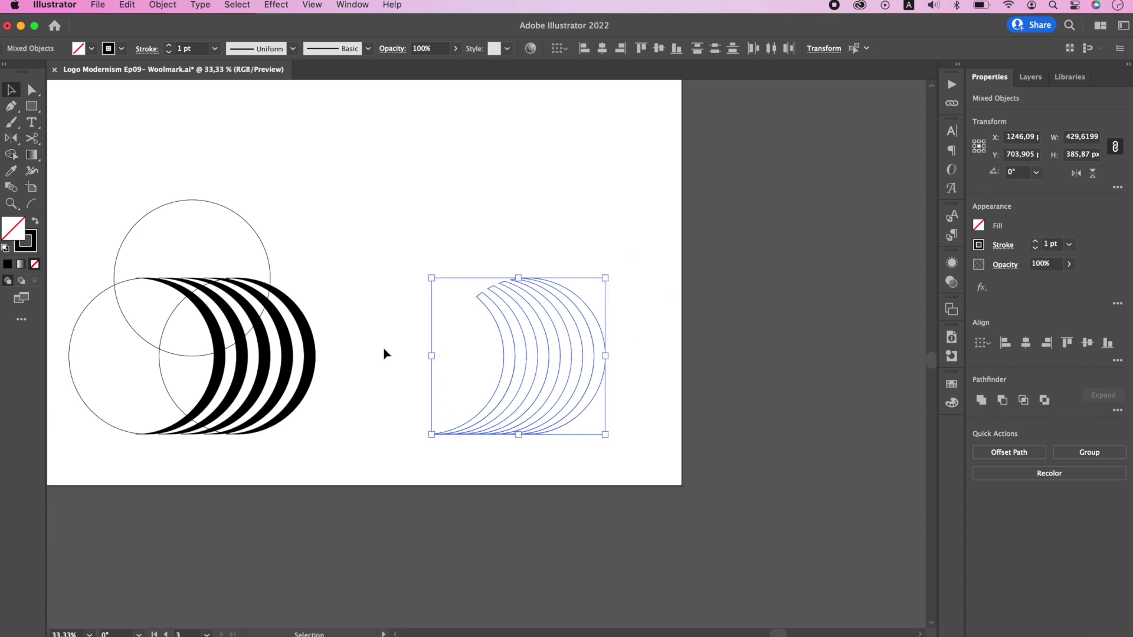
Step: Swap fill and stroke so the crescents fill black, and unite the right-hand arcs with Pathfinder
{"action": "left_click", "coordinate": [35, 222]}
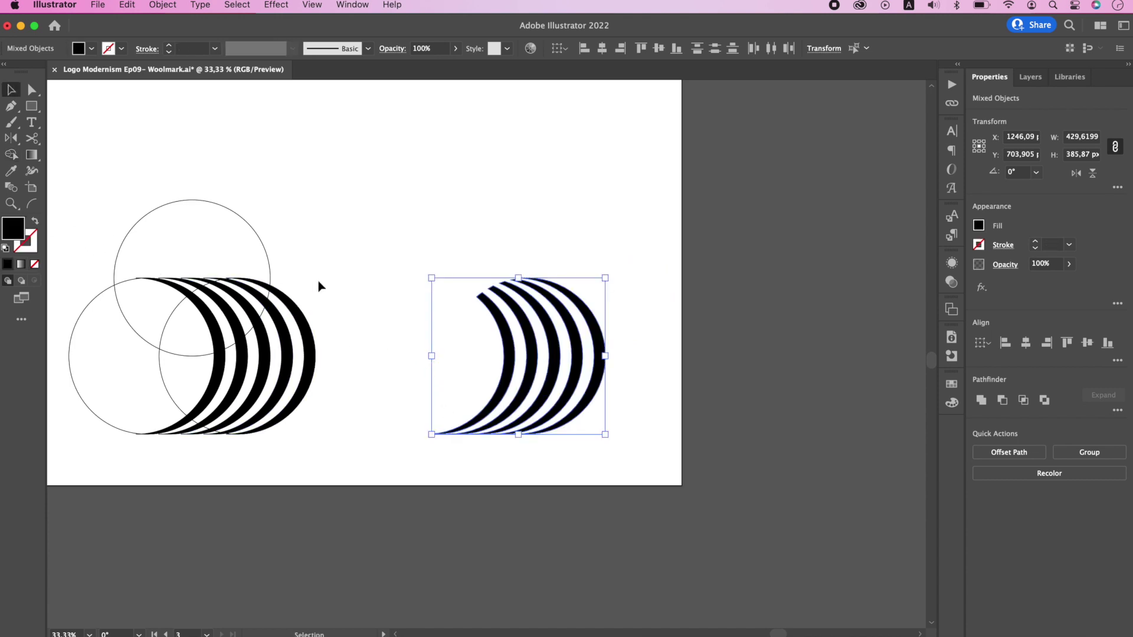
{"action": "scroll", "coordinate": [443, 328], "scroll_direction": "up", "scroll_amount": 2}
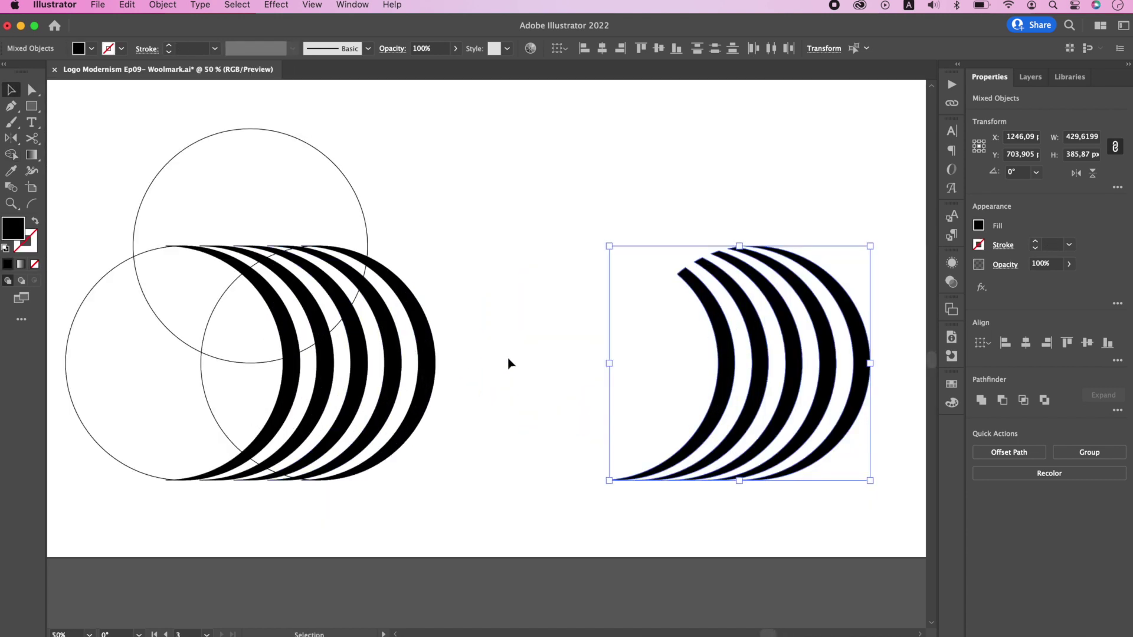
{"action": "left_click", "coordinate": [984, 402]}
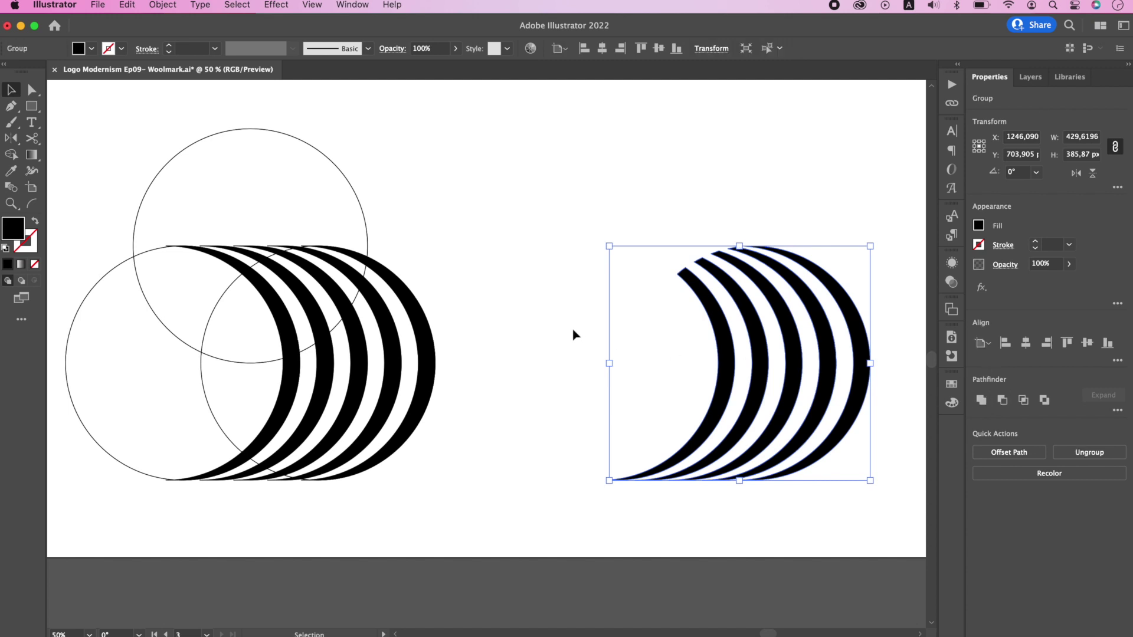
{"action": "left_click", "coordinate": [570, 336]}
Step: Delete the five leftover black arcs from the left-hand circles
{"action": "left_click", "coordinate": [289, 345]}
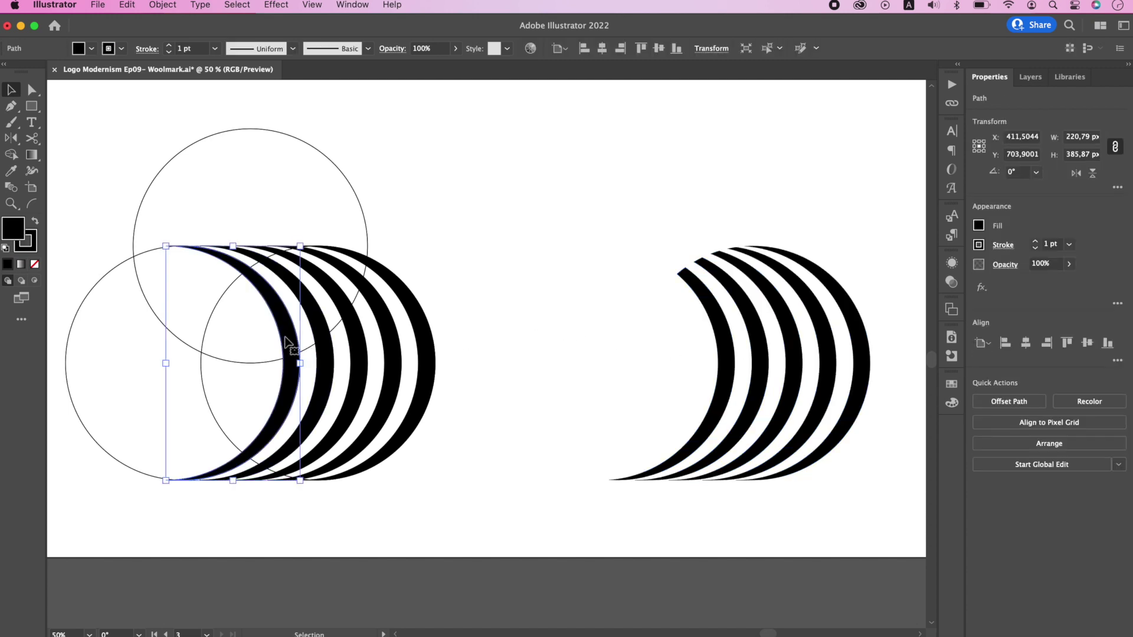
{"action": "key", "text": "BackSpace"}
{"action": "left_click", "coordinate": [326, 341]}
{"action": "key", "text": "BackSpace"}
{"action": "left_click", "coordinate": [353, 339]}
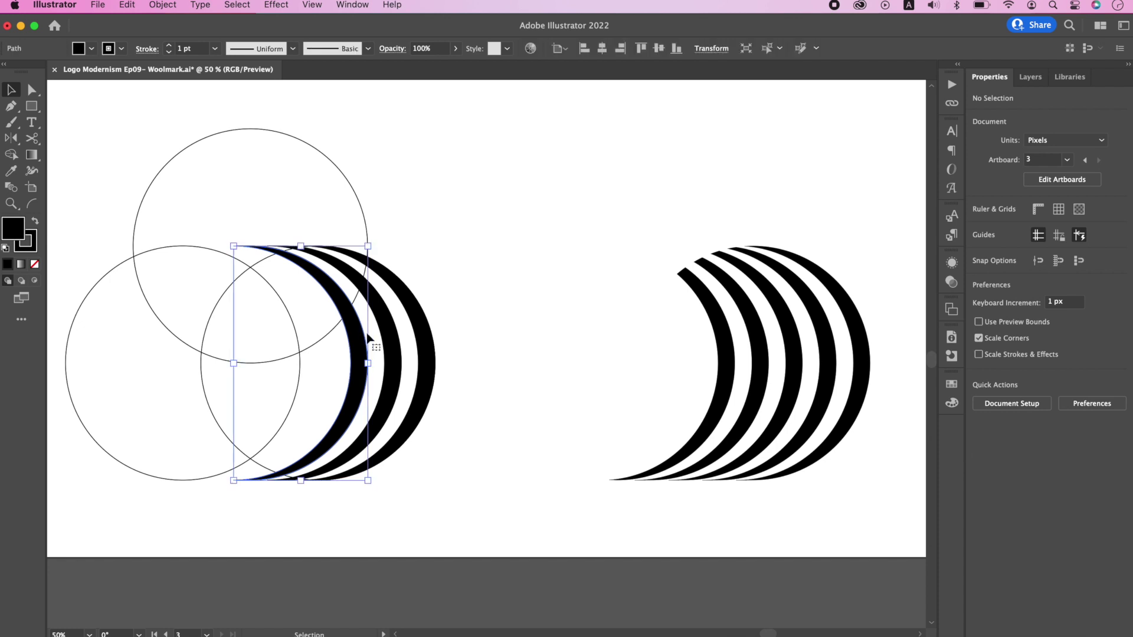
{"action": "key", "text": "BackSpace"}
{"action": "left_click", "coordinate": [393, 339]}
{"action": "key", "text": "BackSpace"}
{"action": "left_click", "coordinate": [428, 340]}
{"action": "key", "text": "BackSpace"}
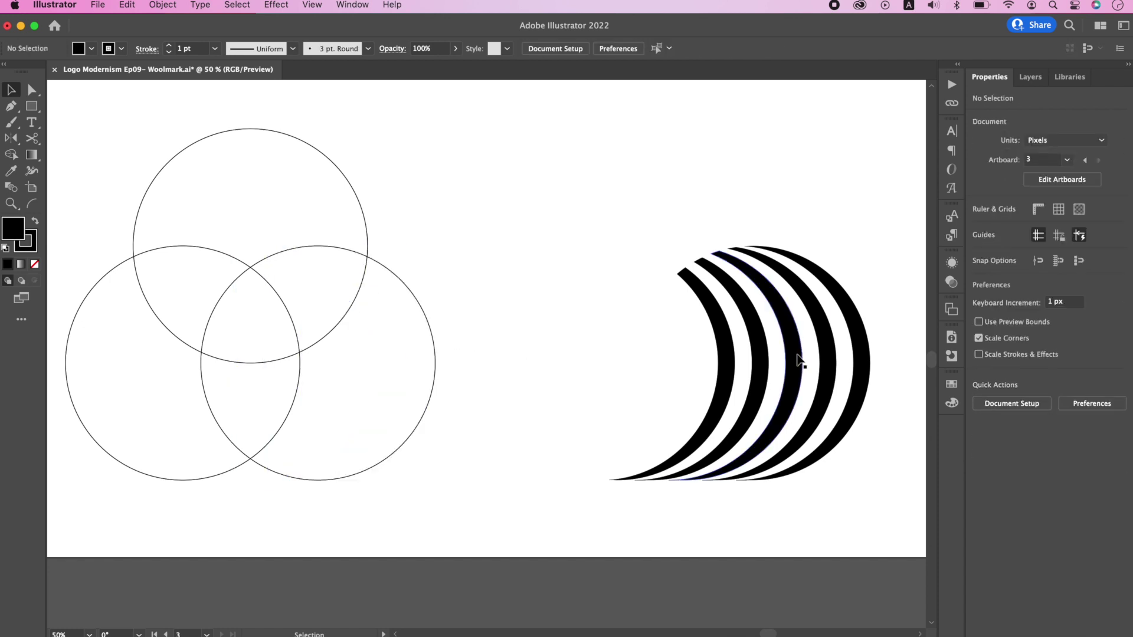
{"action": "left_click", "coordinate": [866, 366]}
Step: Move the striped crescent onto the lower-right circle and Alt-drag a copy to its right
{"action": "left_click_drag", "start_coordinate": [871, 364], "coordinate": [439, 364]}
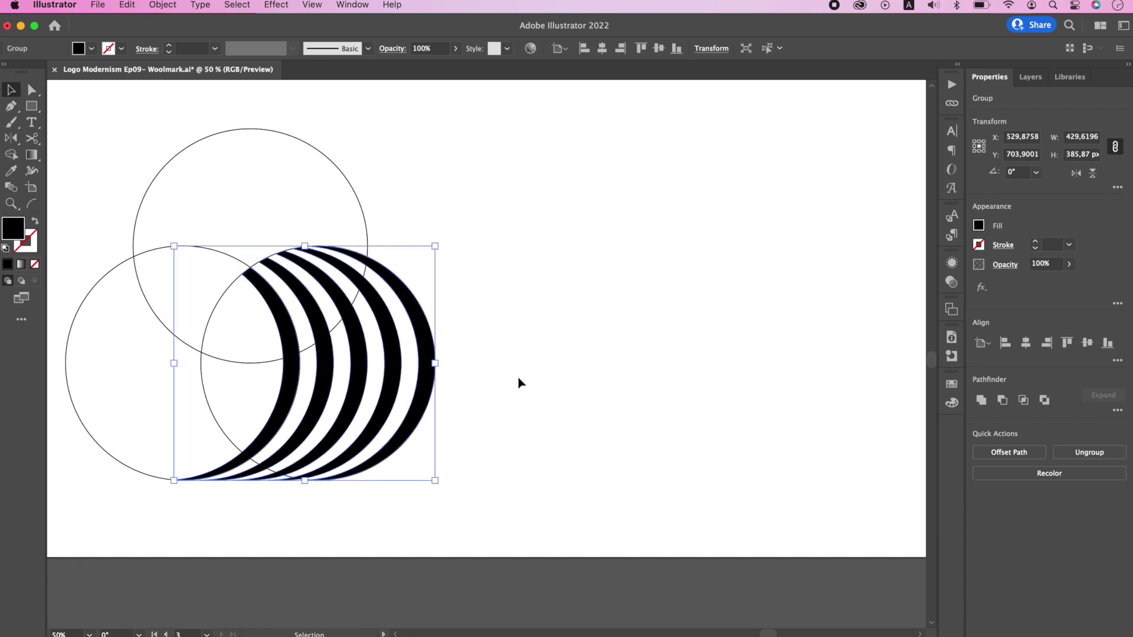
{"action": "left_click", "coordinate": [476, 376]}
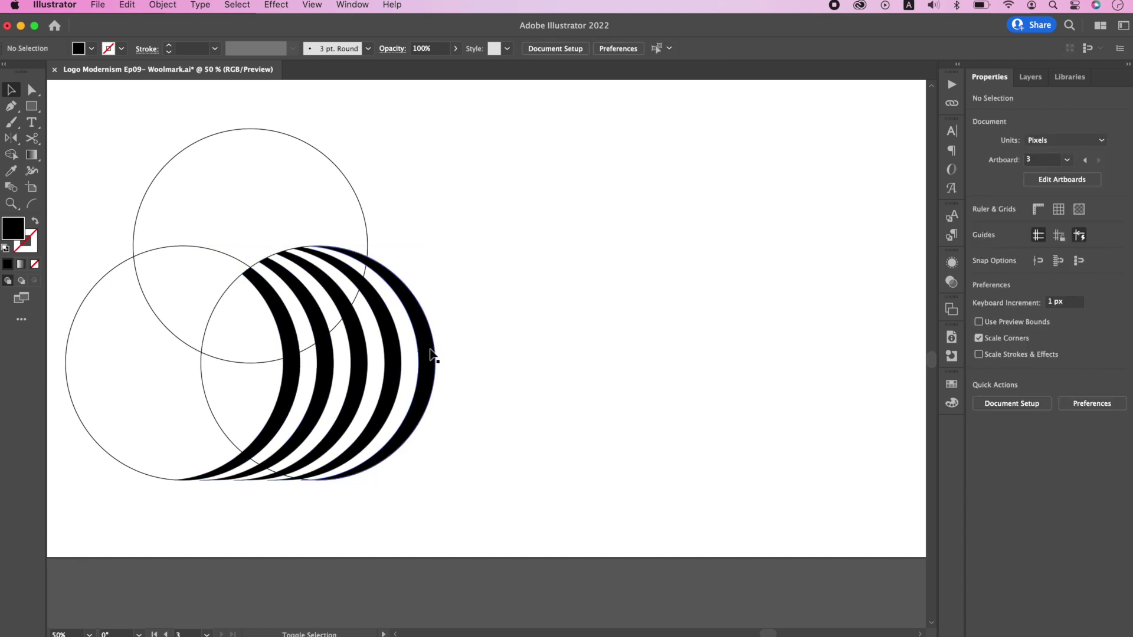
{"action": "left_click_drag", "start_coordinate": [431, 354], "coordinate": [693, 318]}
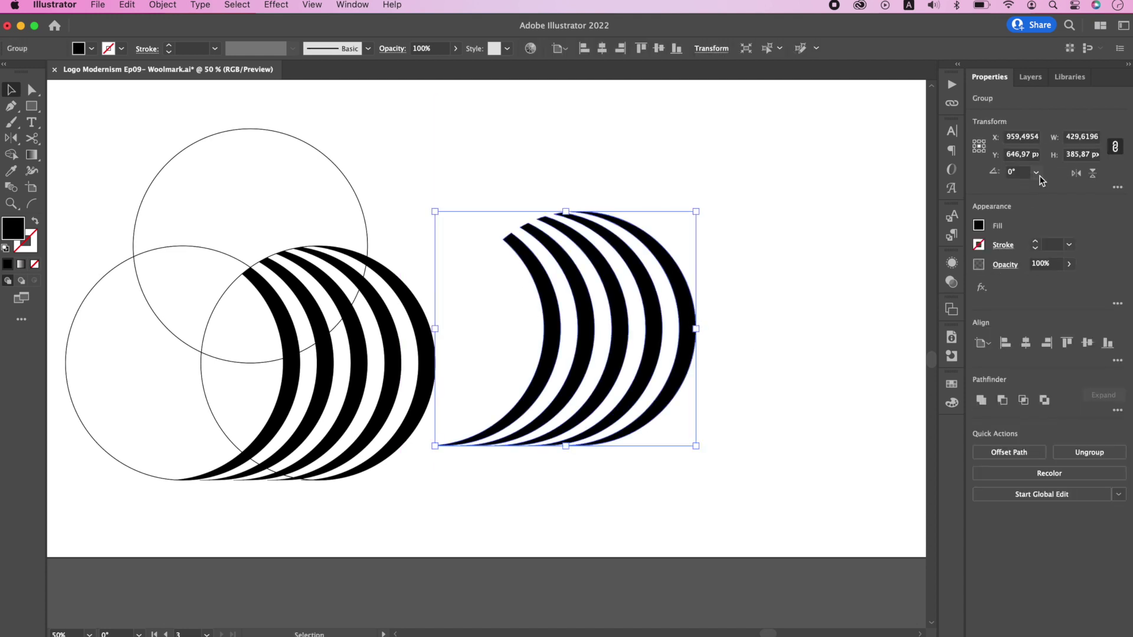
Step: Rotate the crescent copy 120° and align it to the top circle's left and top edges
{"action": "left_click", "coordinate": [1037, 172]}
{"action": "left_click", "coordinate": [1064, 247]}
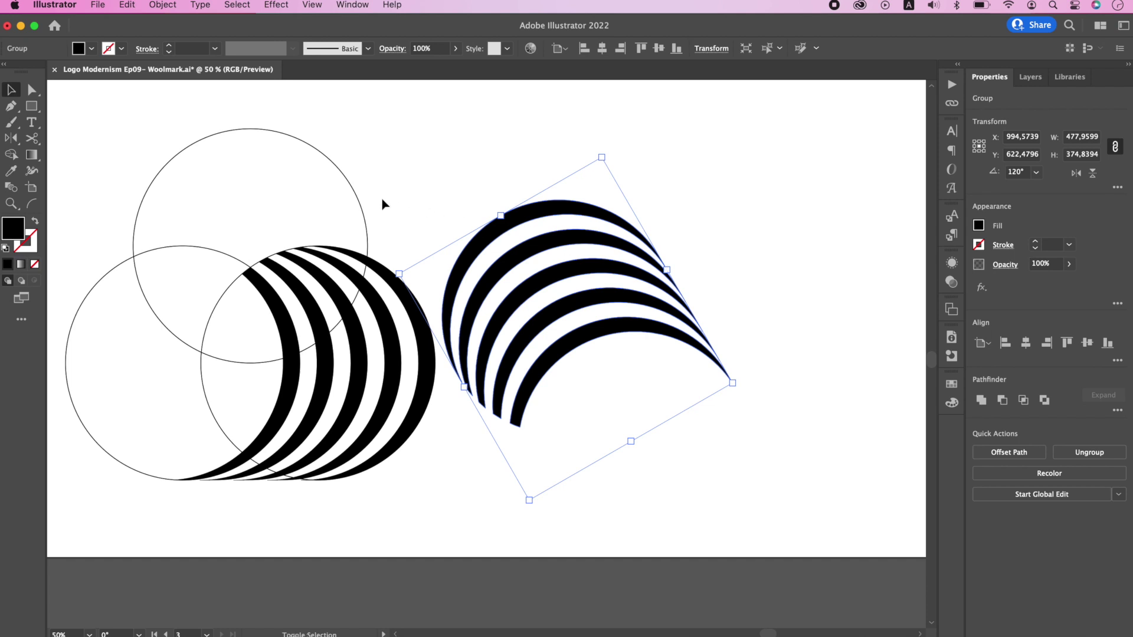
{"action": "left_click", "coordinate": [360, 198], "text": "shift"}
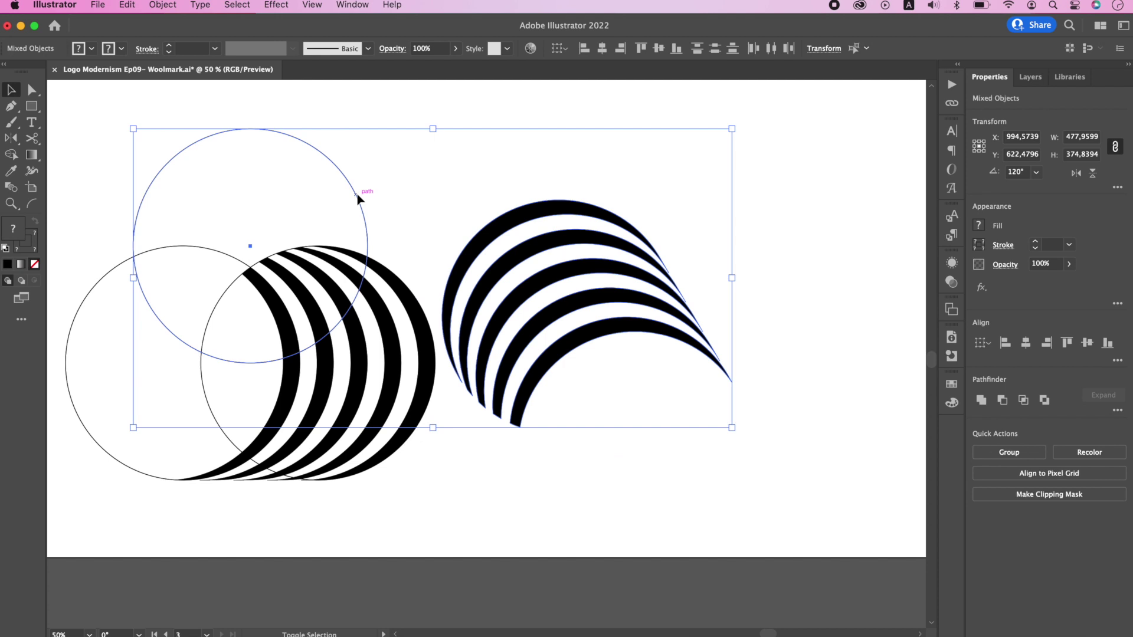
{"action": "left_click", "coordinate": [989, 340]}
{"action": "left_click", "coordinate": [997, 358]}
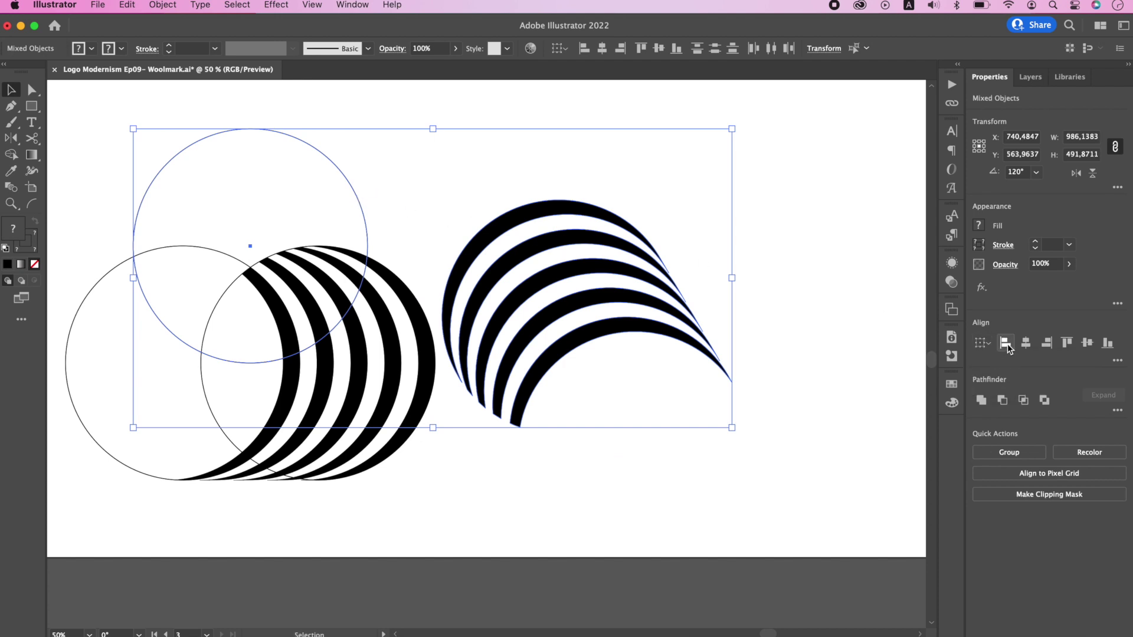
{"action": "left_click", "coordinate": [1006, 344]}
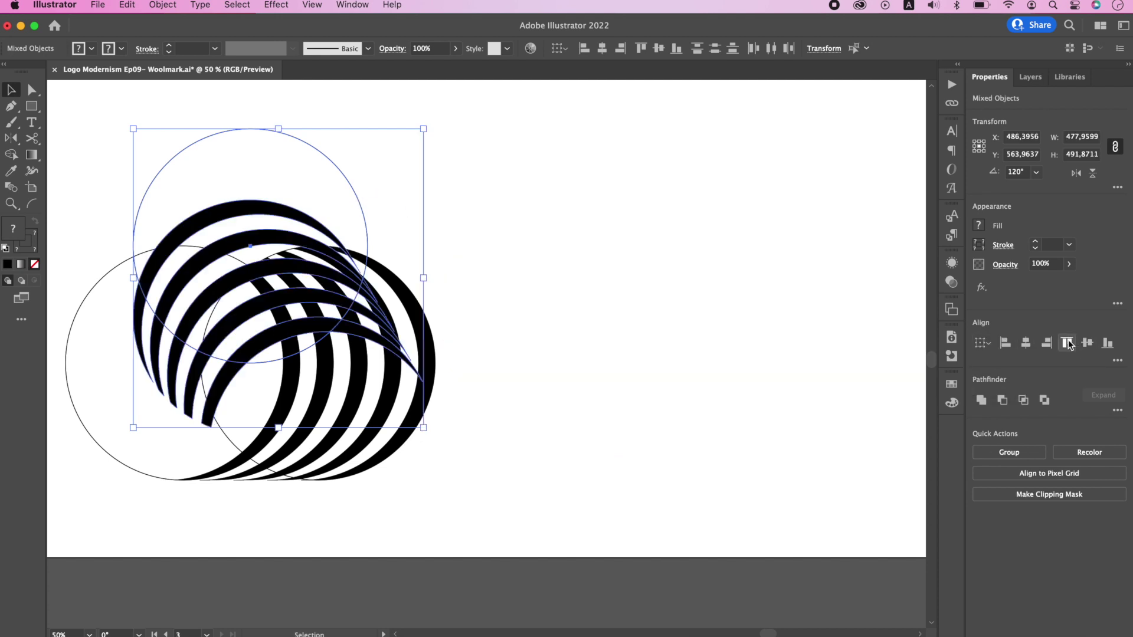
{"action": "left_click", "coordinate": [1067, 342]}
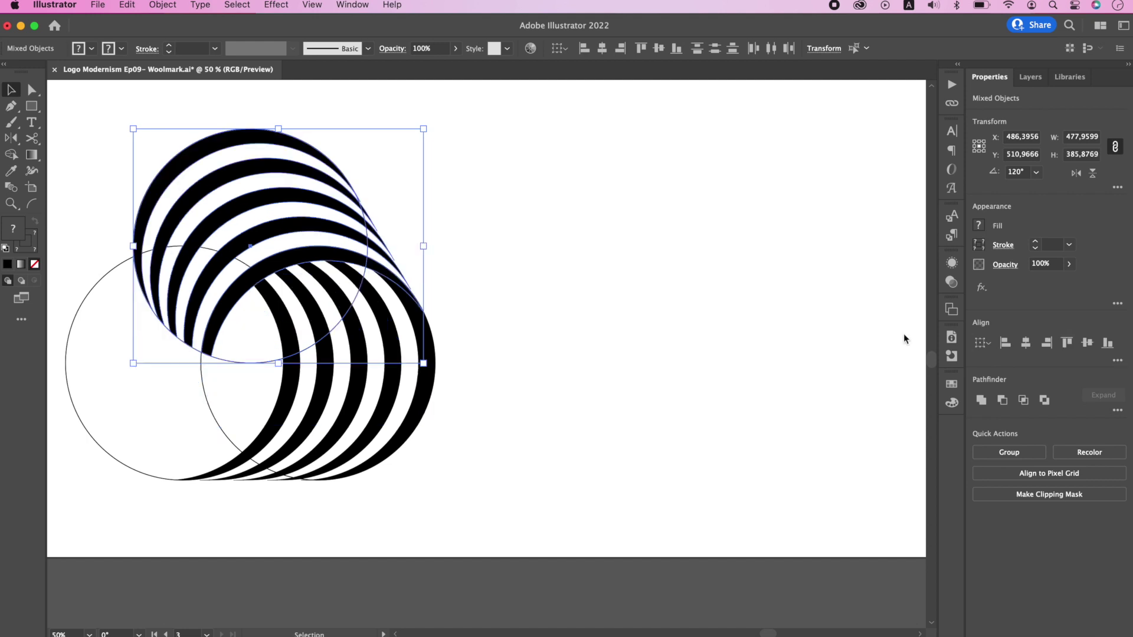
{"action": "left_click", "coordinate": [813, 329]}
Step: Alt-drag another copy of the lower crescent, rotate it 240° and move it straight up
{"action": "left_click_drag", "start_coordinate": [397, 342], "coordinate": [717, 330]}
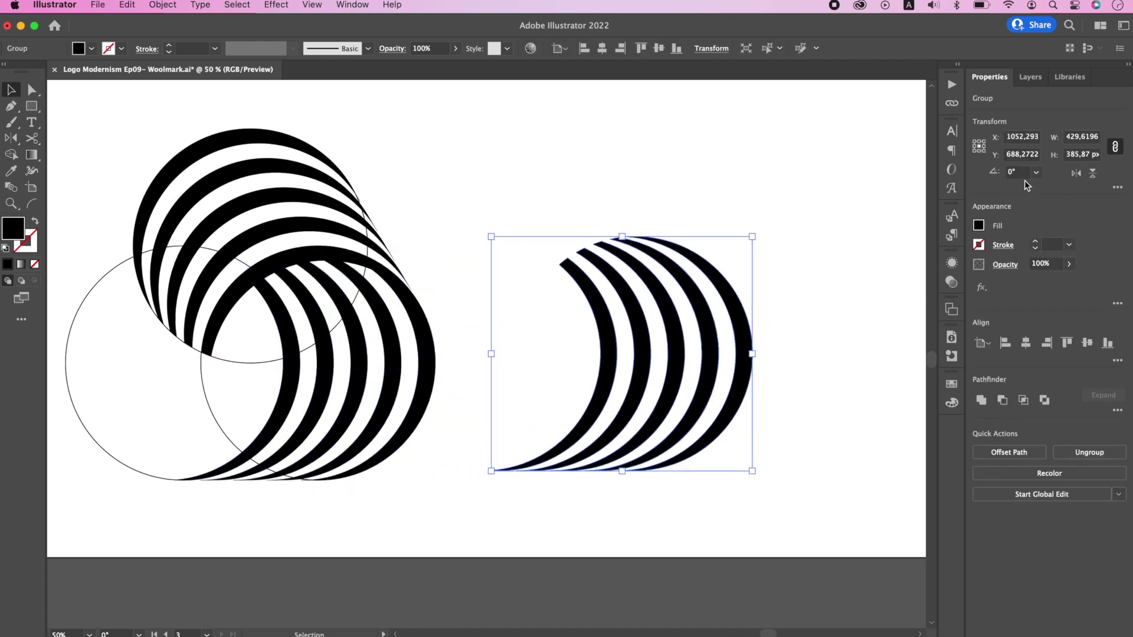
{"action": "left_click", "coordinate": [1037, 174]}
{"action": "left_click", "coordinate": [1059, 314]}
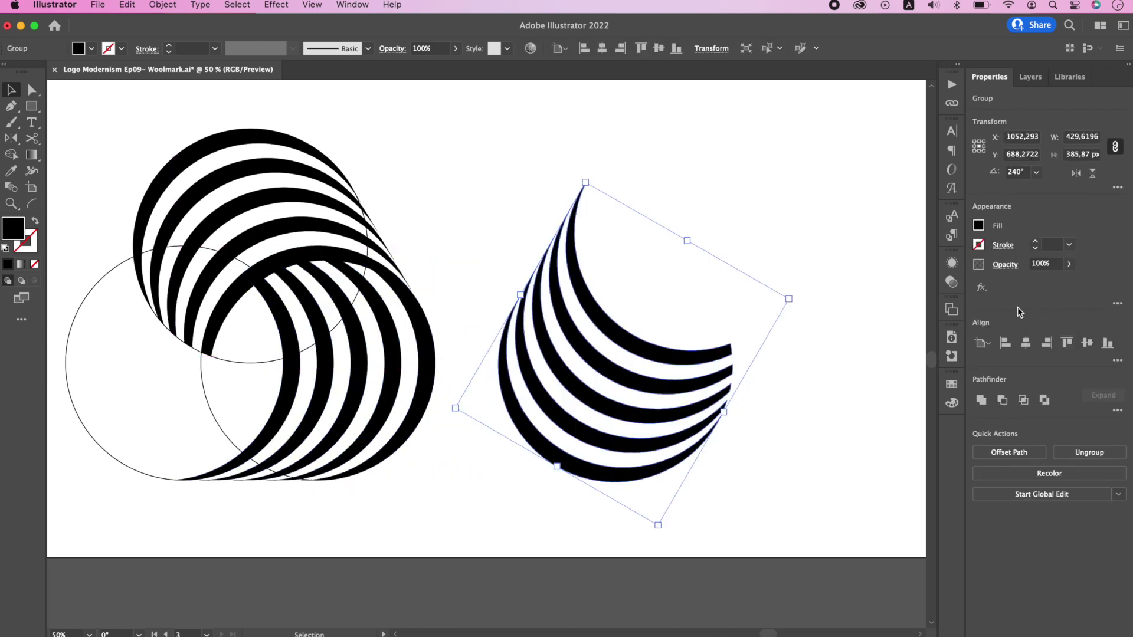
{"action": "left_click_drag", "start_coordinate": [679, 357], "coordinate": [681, 285]}
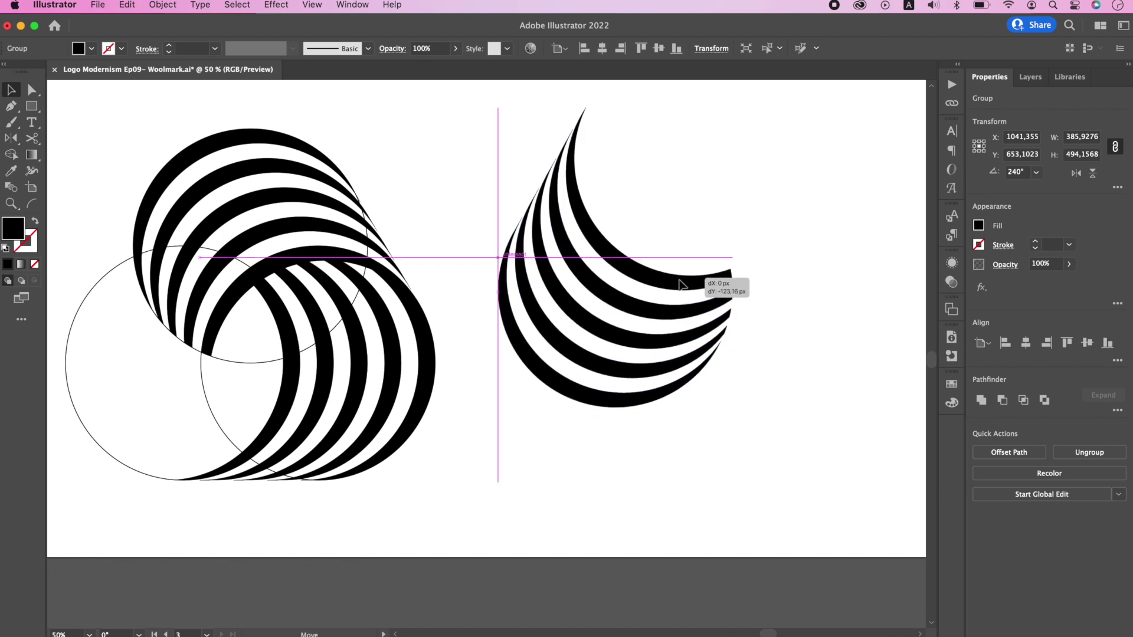
{"action": "left_click_drag", "start_coordinate": [679, 280], "coordinate": [679, 281]}
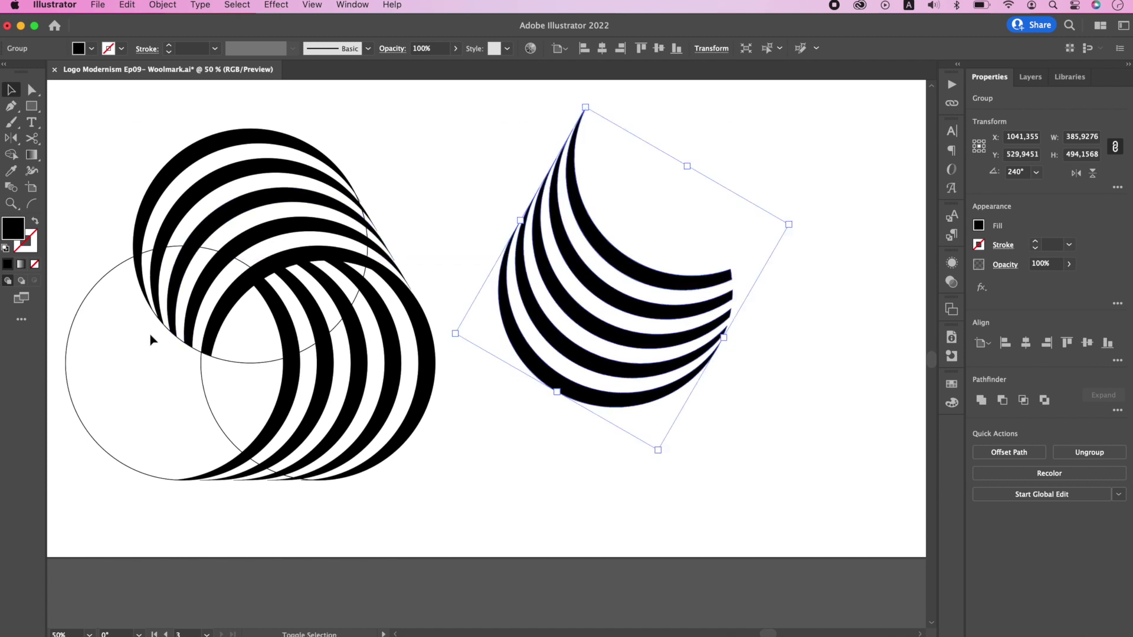
Step: Align the 240° crescent to the left circle's left and bottom edges
{"action": "left_click", "coordinate": [90, 299], "text": "shift"}
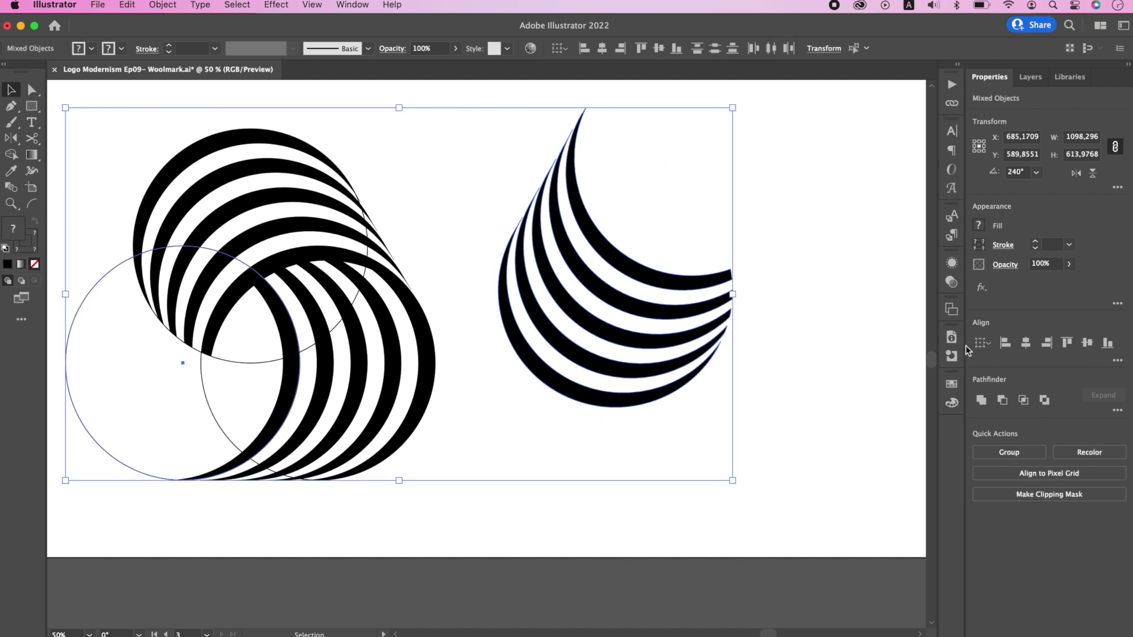
{"action": "left_click", "coordinate": [982, 343]}
{"action": "left_click", "coordinate": [1008, 354]}
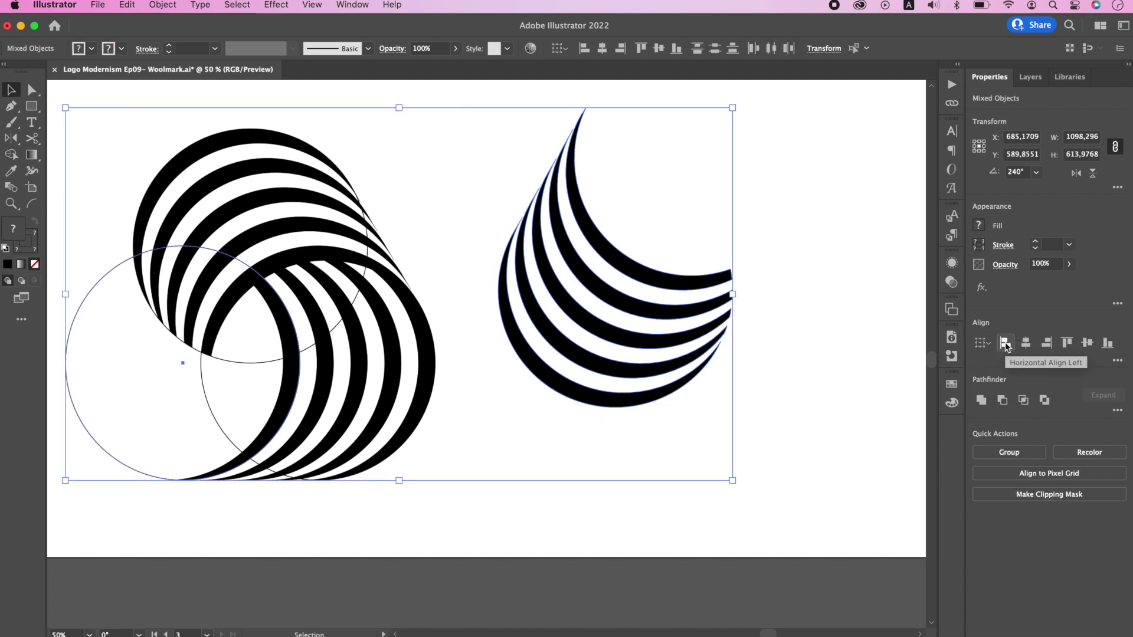
{"action": "left_click", "coordinate": [1005, 342]}
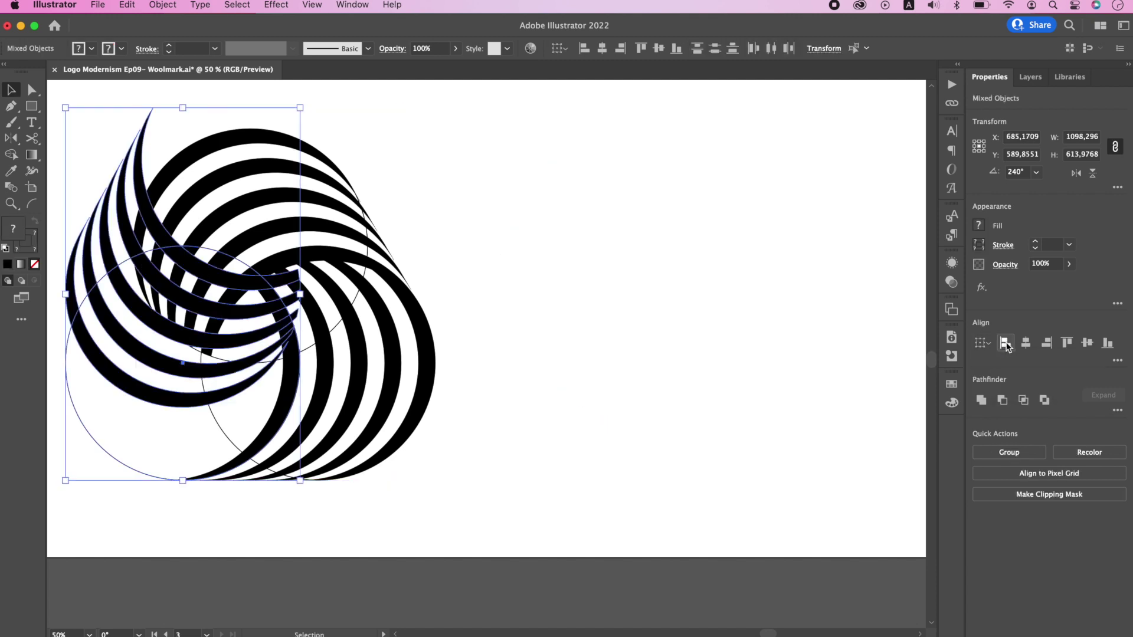
{"action": "left_click", "coordinate": [1106, 345]}
{"action": "left_click", "coordinate": [407, 352]}
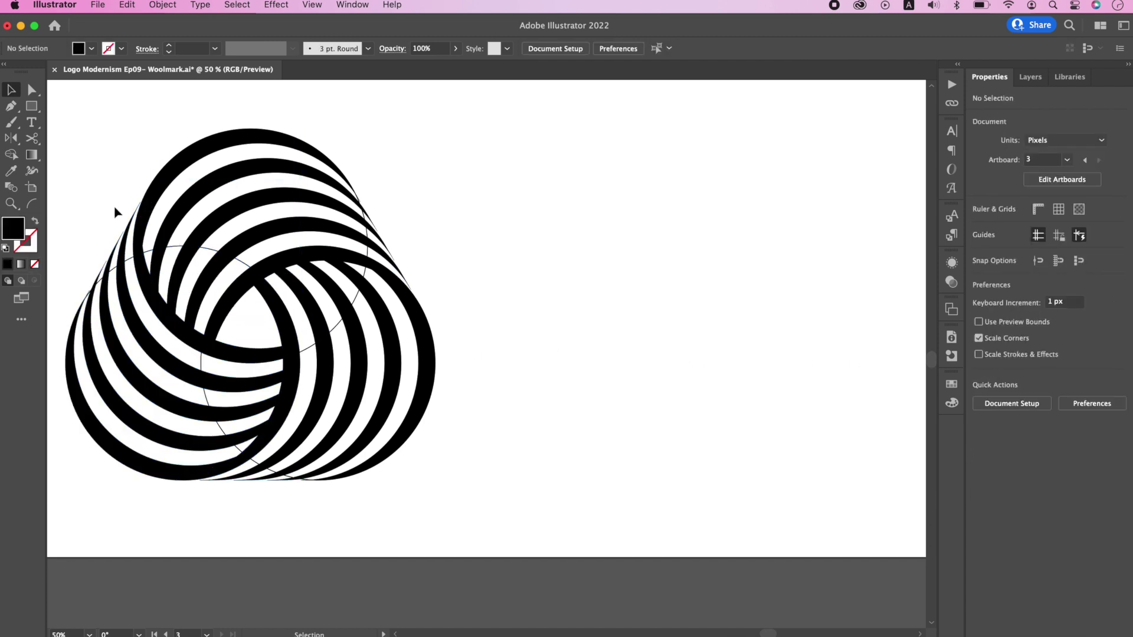
{"action": "left_click_drag", "start_coordinate": [89, 173], "coordinate": [531, 493]}
Step: Delete the guide circles and group the three striped crescents into one logo
{"action": "key", "text": "a"}
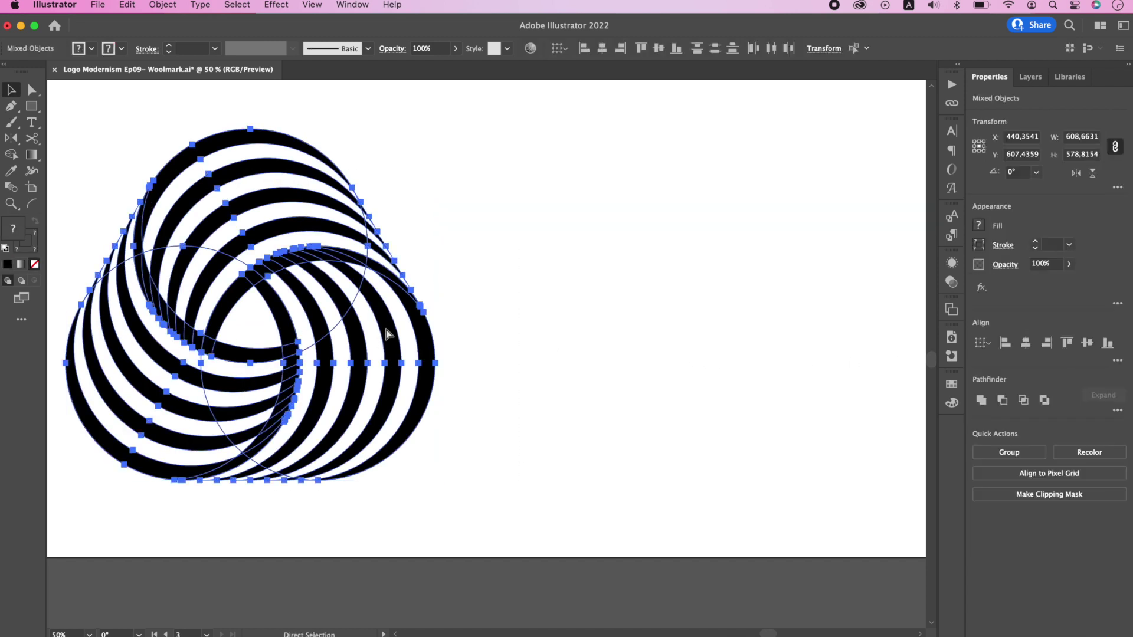
{"action": "key", "text": "super+0"}
{"action": "key", "text": "v"}
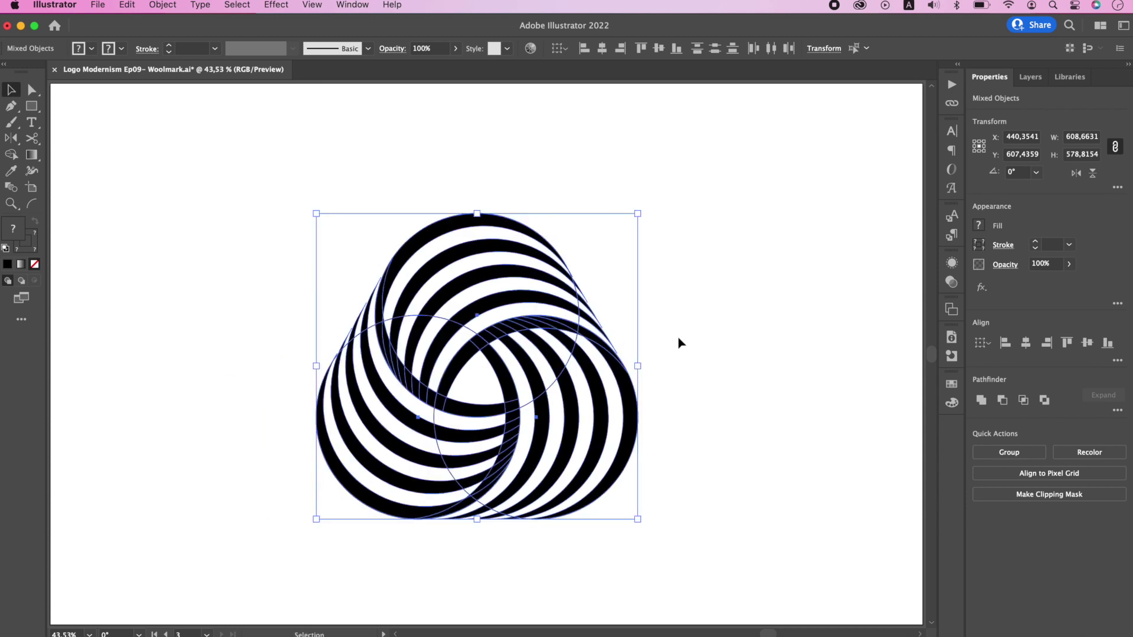
{"action": "key", "text": "super+a"}
{"action": "left_click", "coordinate": [1010, 452]}
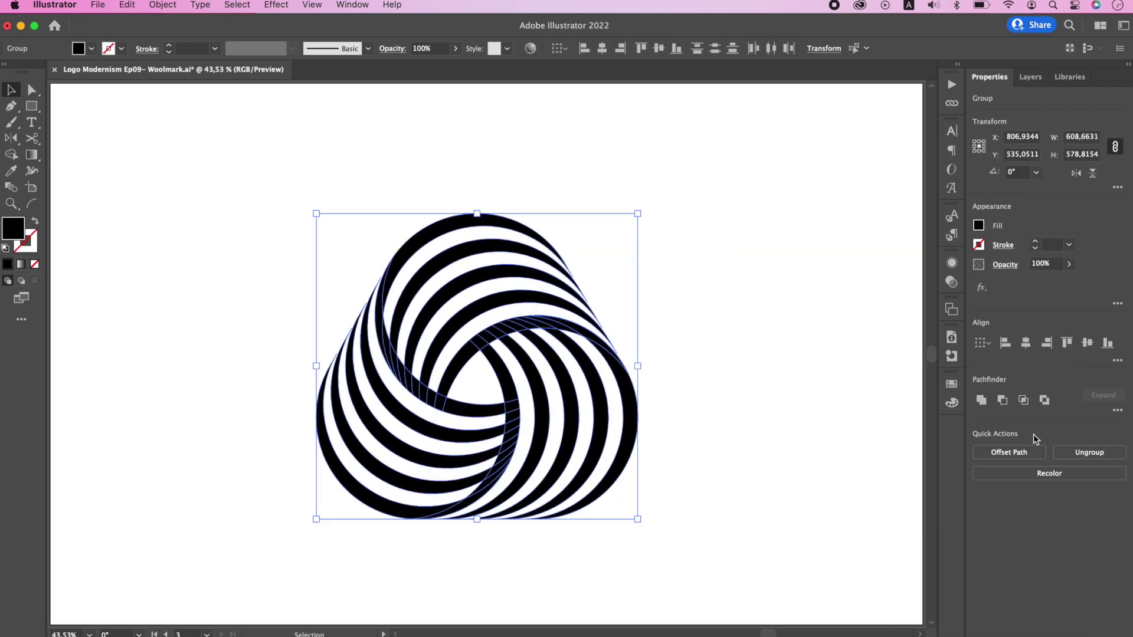
{"action": "right_click", "coordinate": [594, 385]}
{"action": "key", "text": "Escape"}
Step: Scale the logo up around its centre and nudge it up and right on the artboard
{"action": "left_click_drag", "start_coordinate": [637, 519], "coordinate": [754, 585]}
{"action": "left_click", "coordinate": [763, 429]}
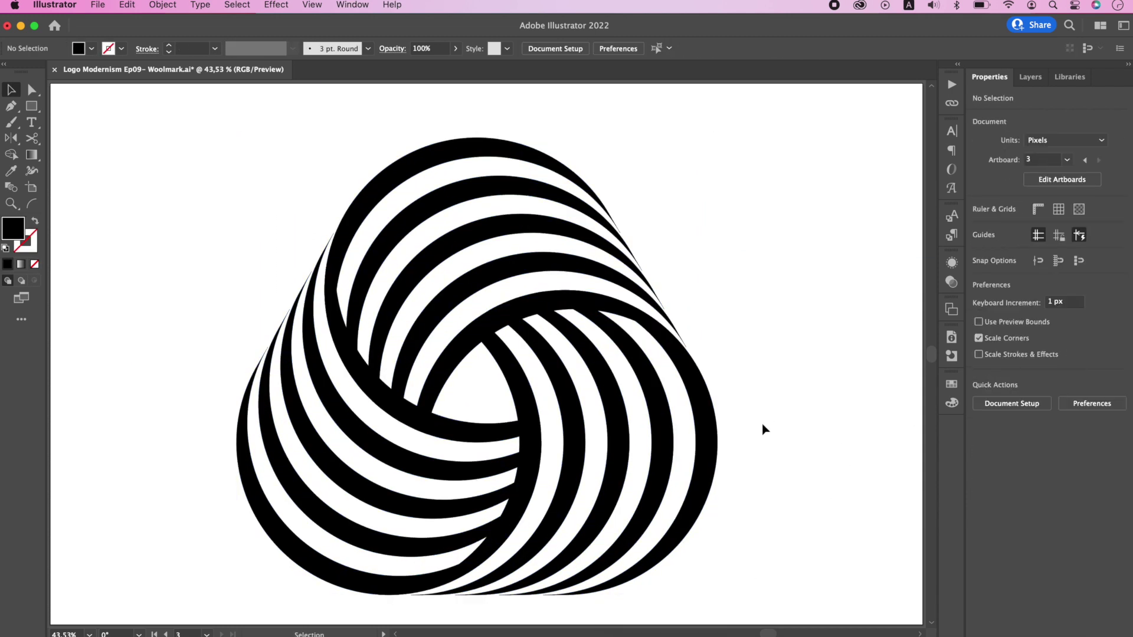
{"action": "key", "text": "super+a"}
{"action": "key", "text": "shift+Up"}
{"action": "key", "text": "shift+Up"}
{"action": "key", "text": "shift+Up"}
{"action": "key", "text": "shift+Up"}
{"action": "key", "text": "shift+Up"}
{"action": "key", "text": "shift+Right"}
{"action": "key", "text": "shift+Right"}
{"action": "key", "text": "shift+Right"}
{"action": "left_click", "coordinate": [809, 188]}
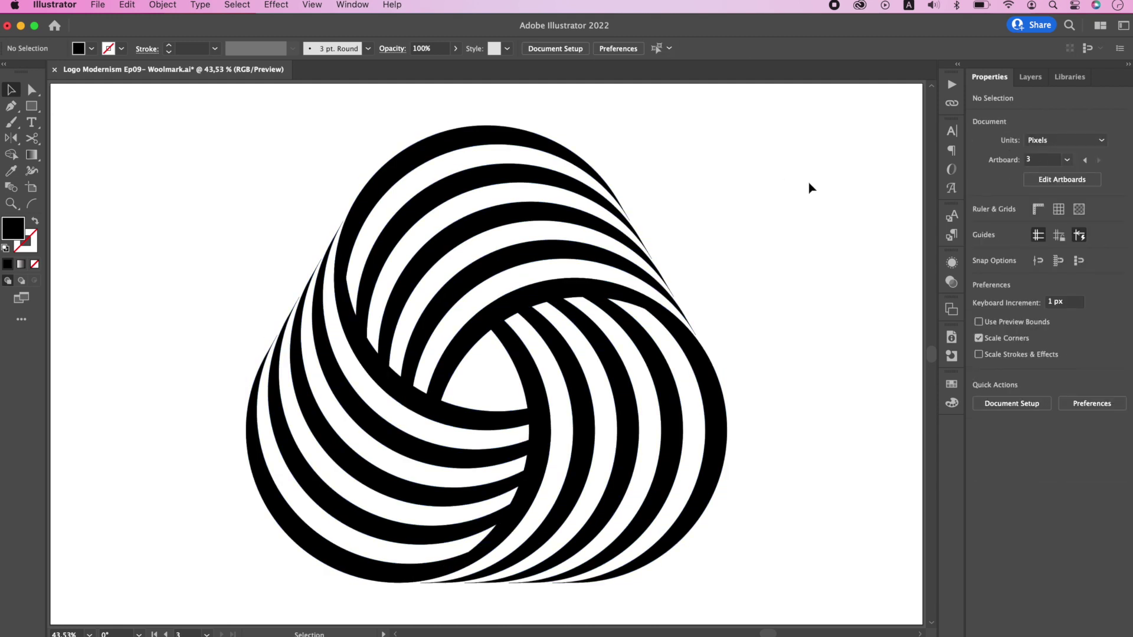